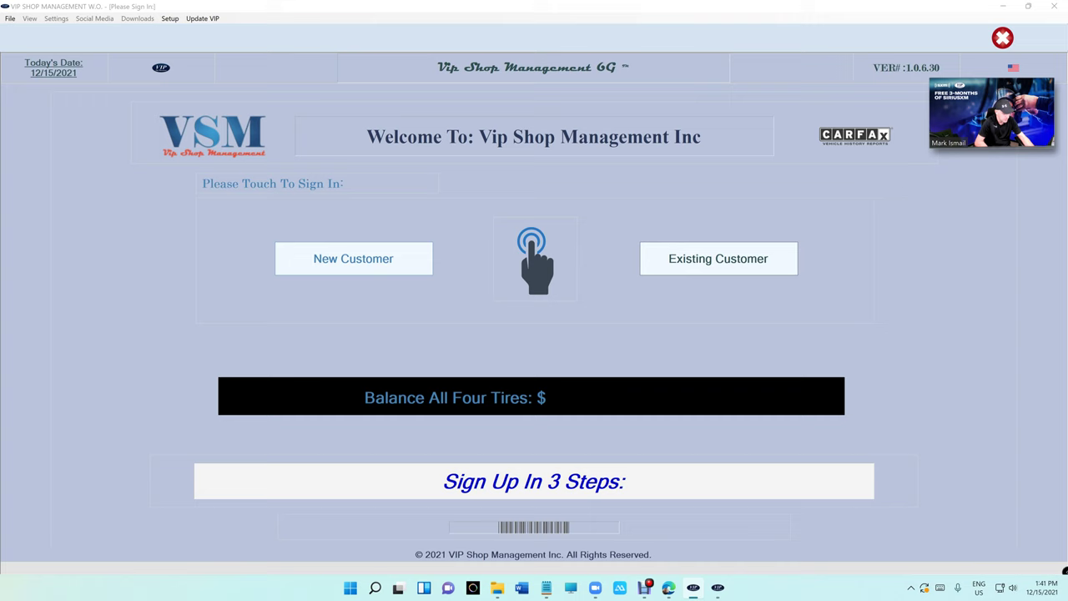
- Bring up the touch keyboard, centre it on screen, and open its Theme and resize settings
left_click(940, 589)
left_click_drag(787, 370, 411, 290)
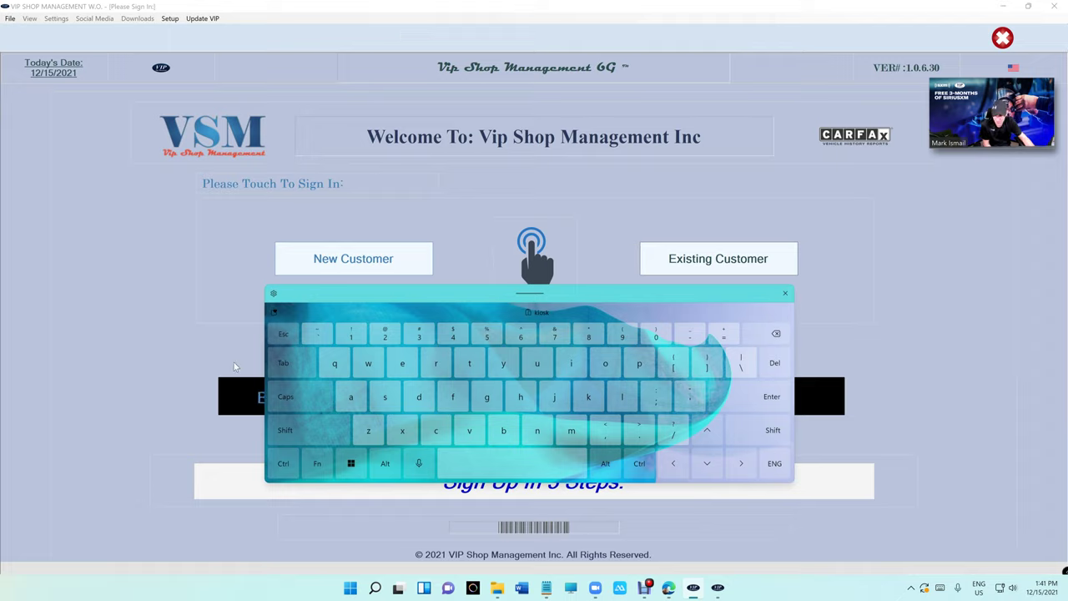
left_click(273, 294)
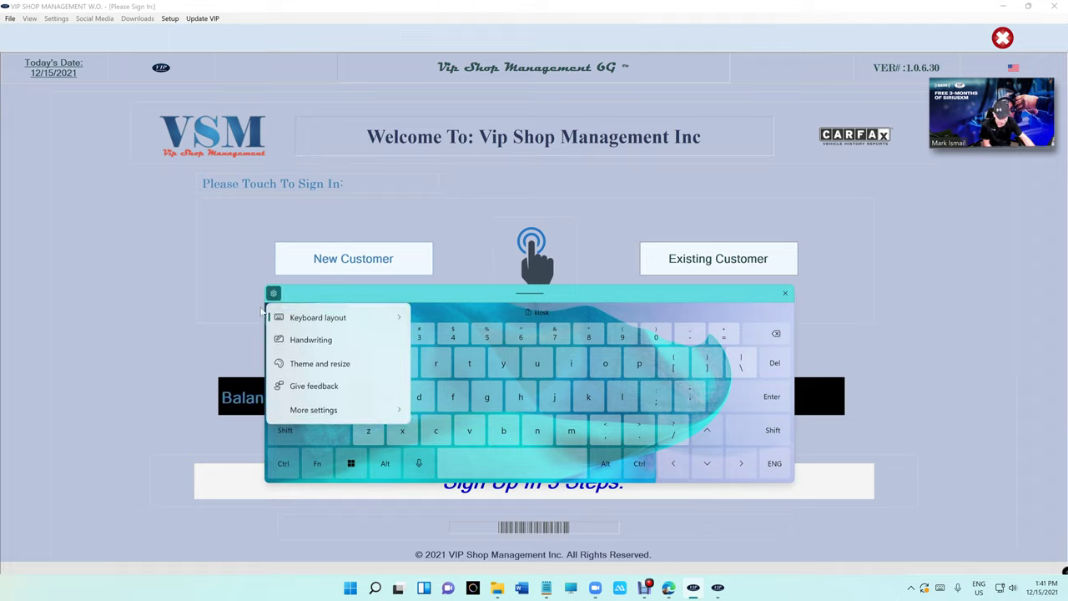
left_click(302, 367)
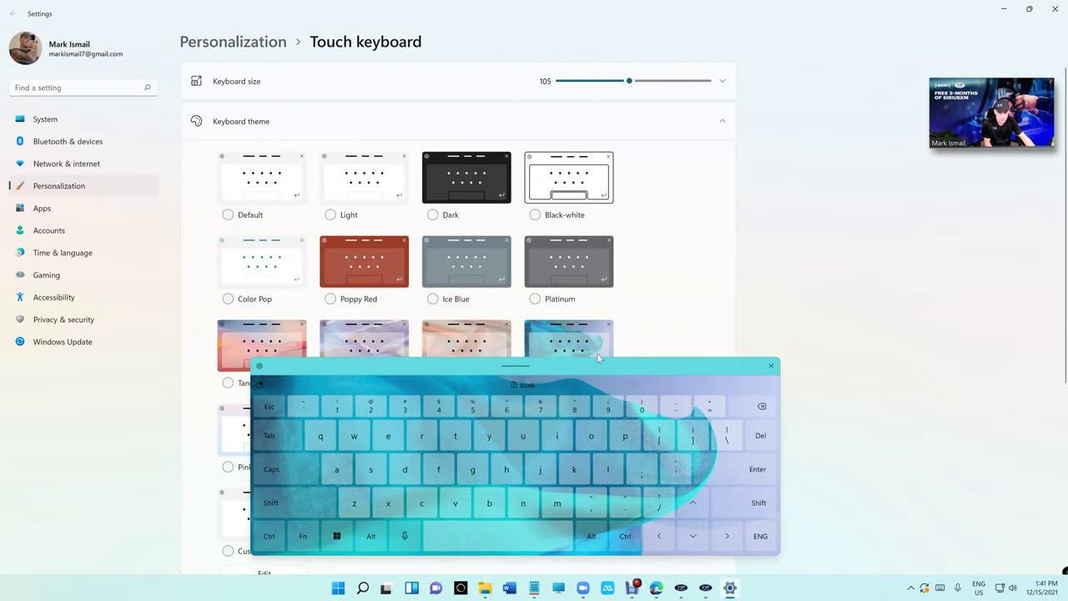
- Preview the Dark, Black-white, Light, Ice Blue and Platinum themes and shrink the keyboard to about 60
left_click(474, 183)
left_click(548, 190)
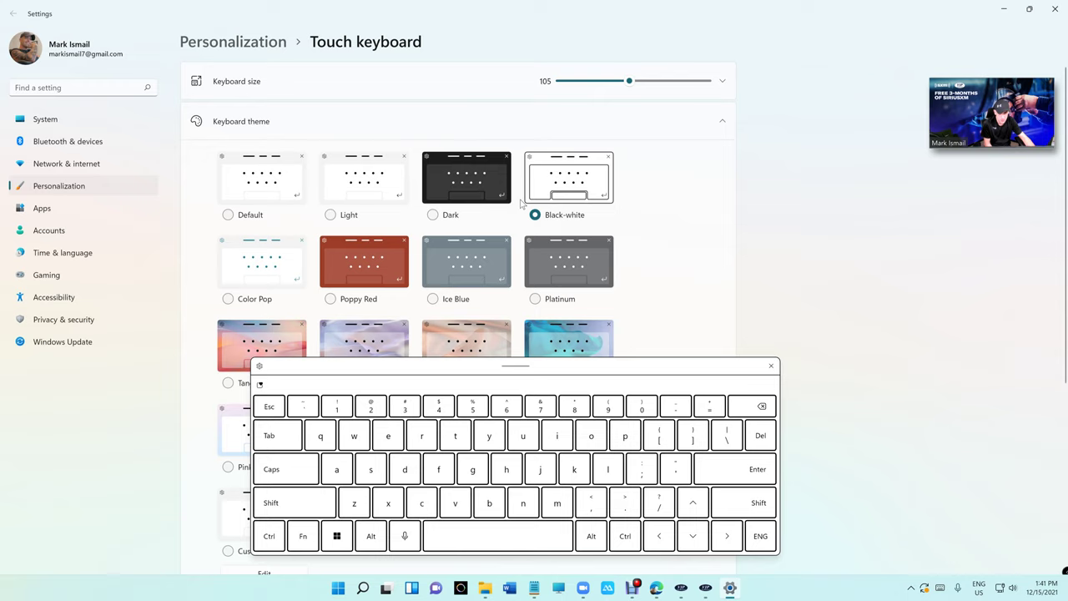
left_click(392, 187)
left_click(467, 263)
left_click(559, 266)
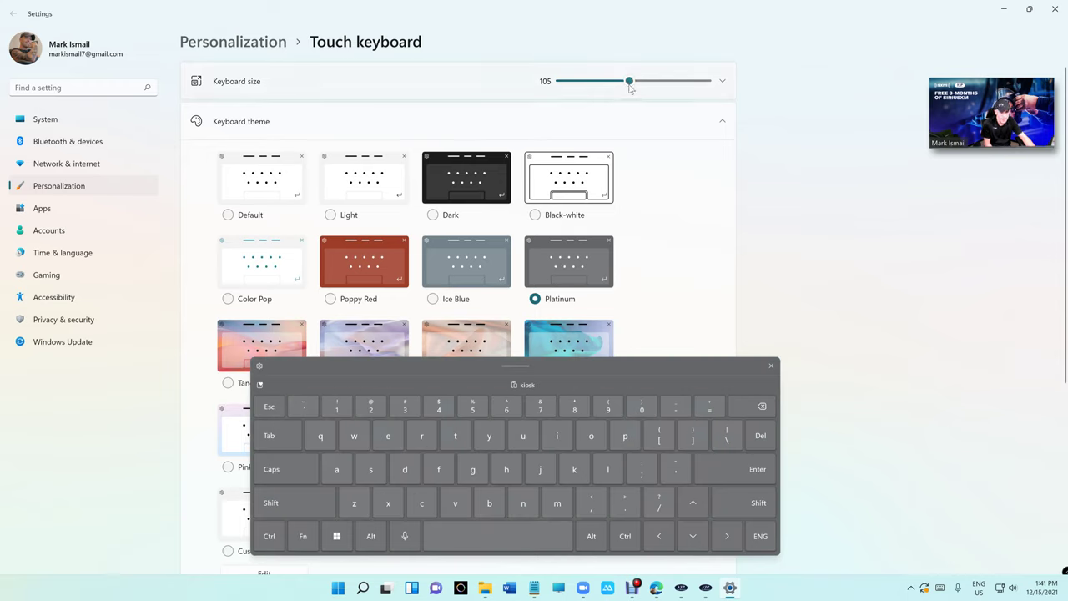
left_click_drag(630, 83, 600, 91)
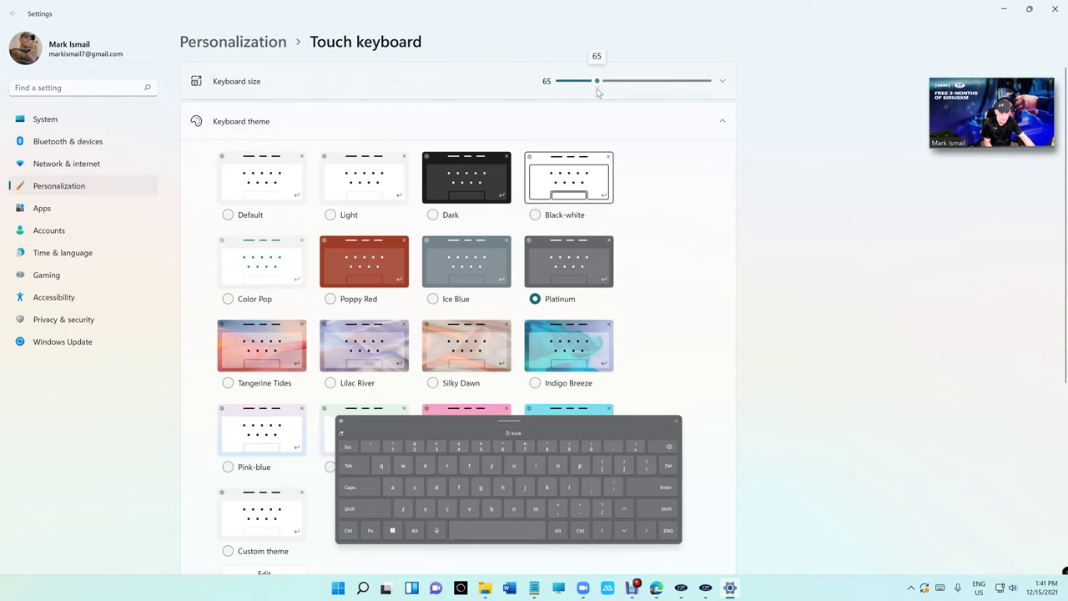
left_click_drag(597, 93, 593, 91)
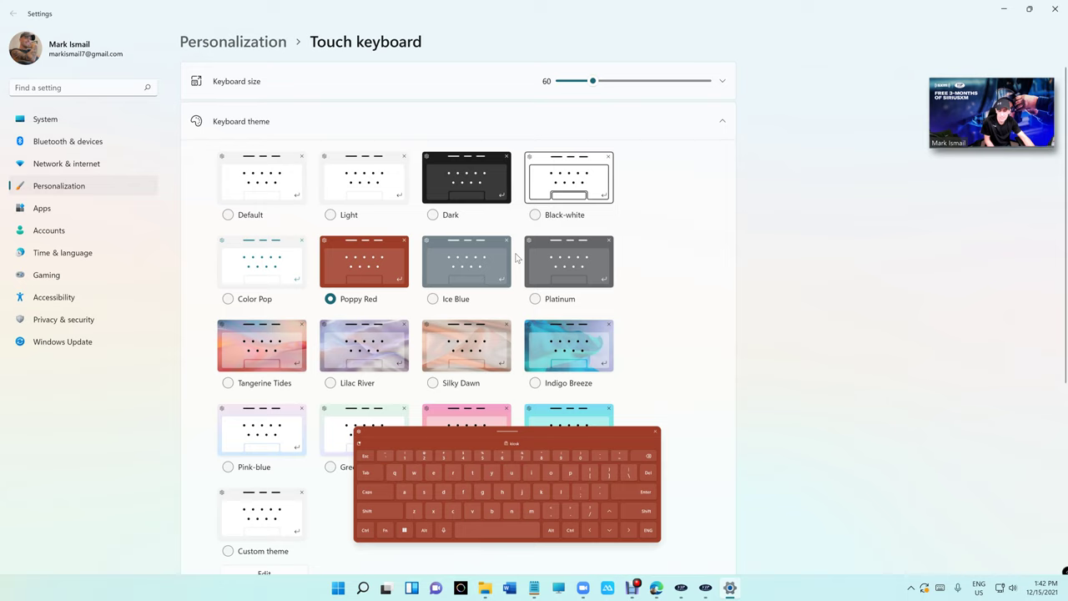
- Recheck Ice Blue and Platinum, then select the Custom theme for the touch keyboard
left_click(482, 270)
left_click(546, 267)
scroll(418, 403, "down", 1)
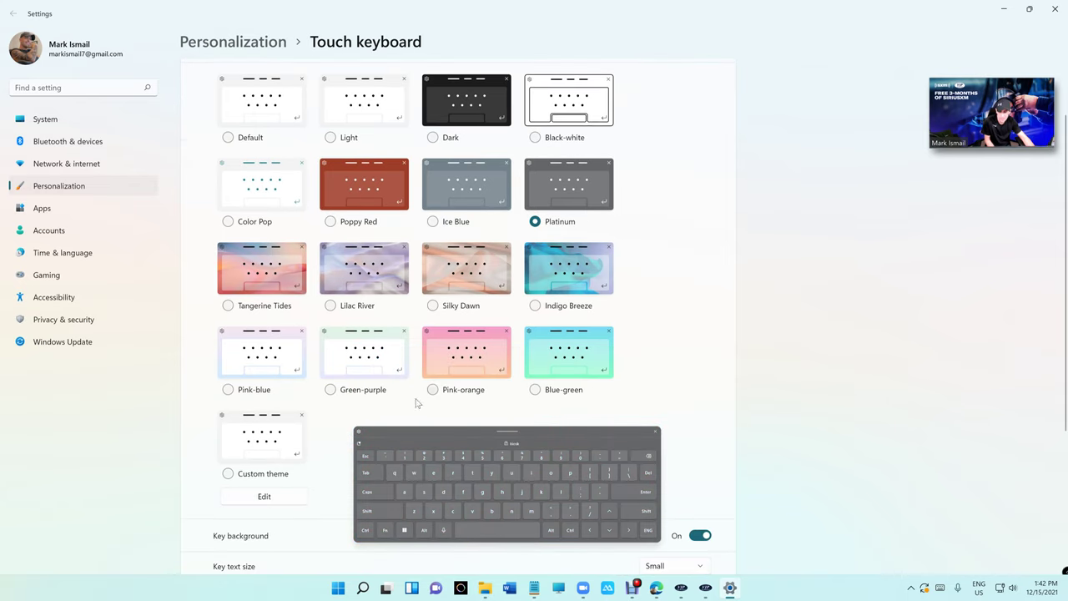
left_click(272, 444)
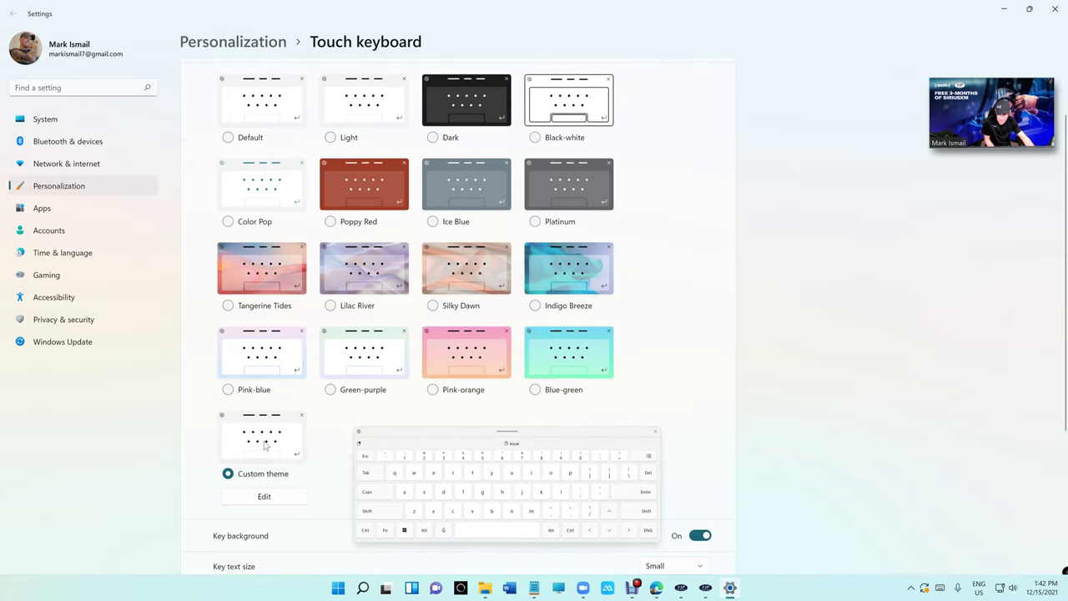
- Edit the custom theme and set the keyboard window background to dark gray
left_click(264, 497)
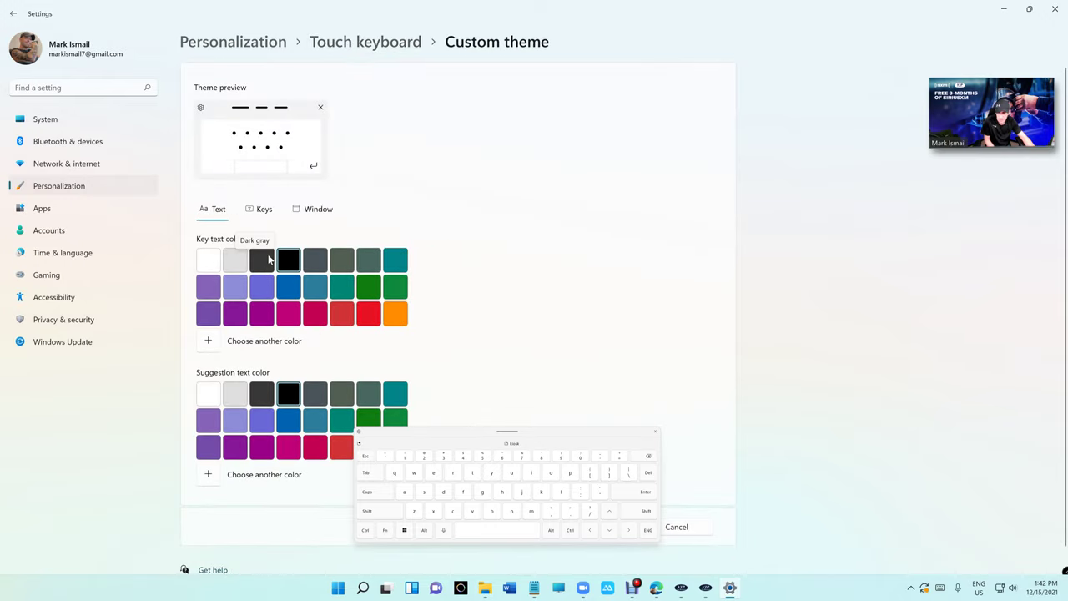
left_click(315, 210)
left_click(285, 311)
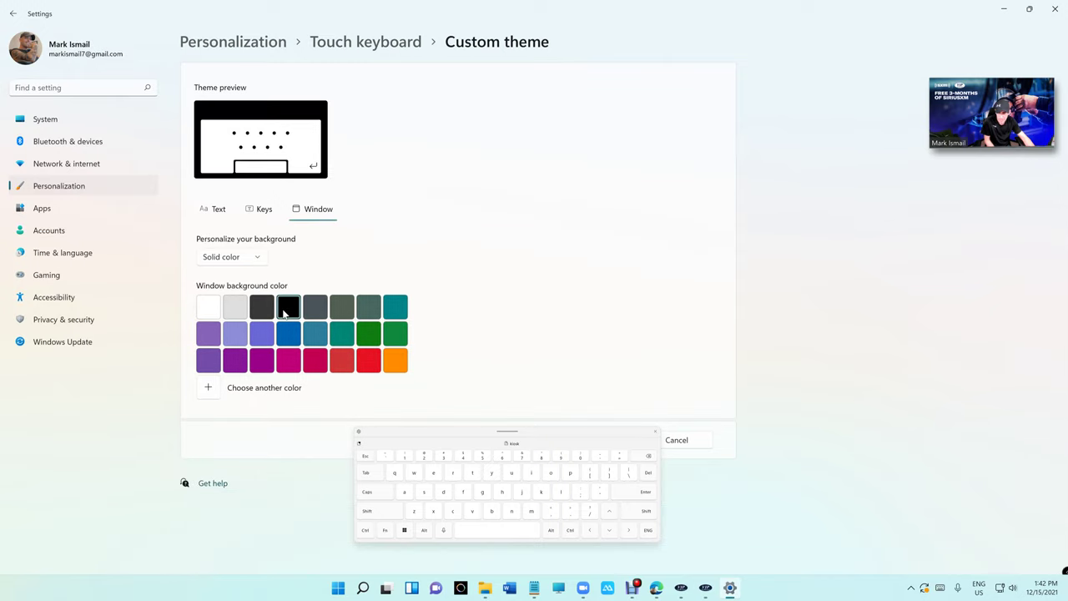
left_click(262, 306)
- Make the key text and suggestion text light gray, then return to the touch keyboard settings
left_click(258, 209)
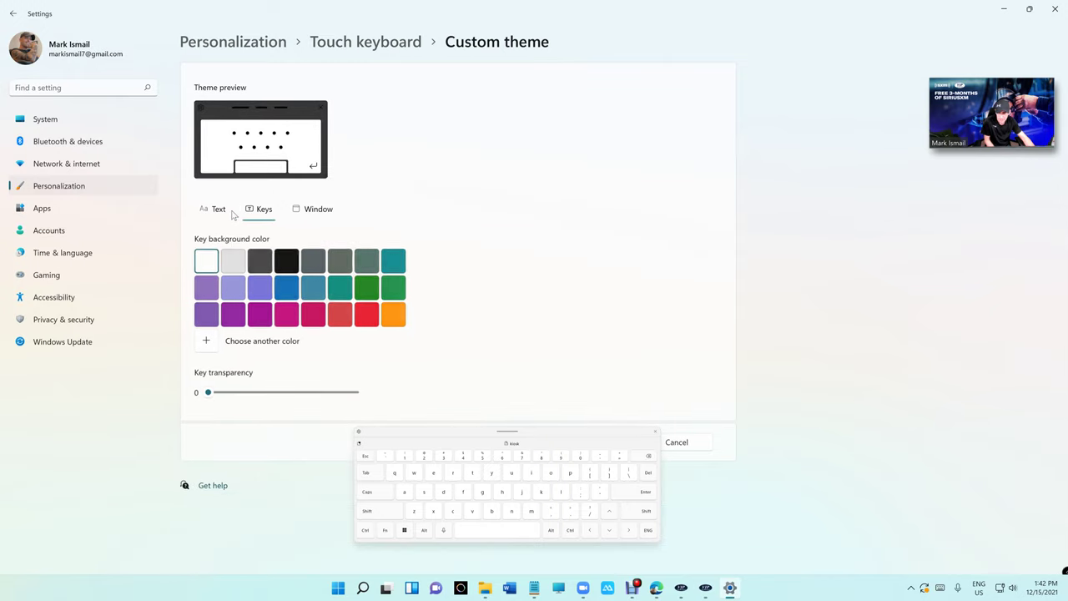
left_click(218, 210)
left_click(237, 266)
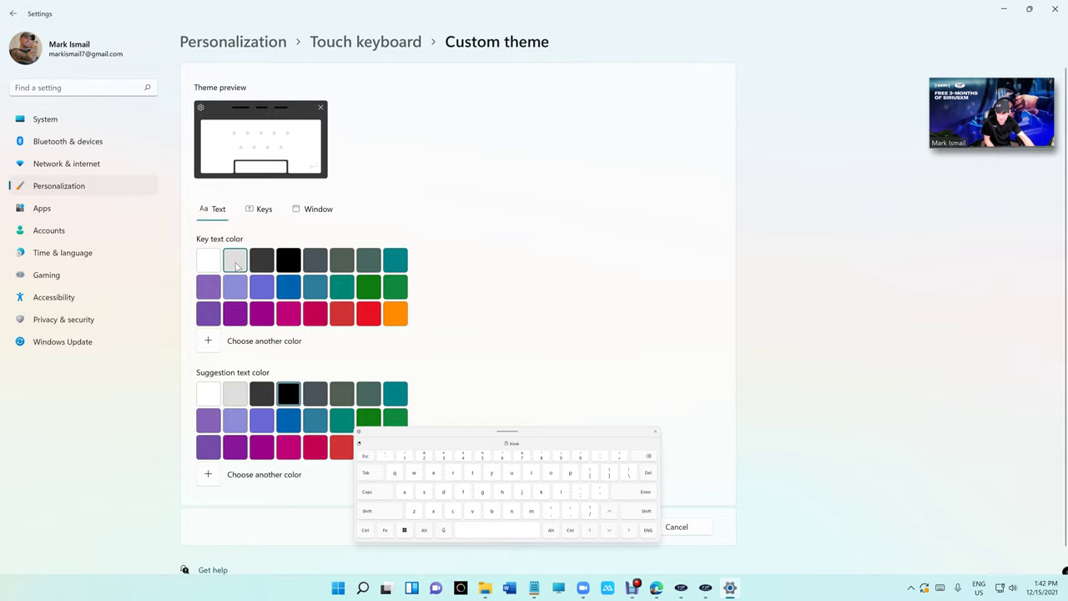
left_click(237, 398)
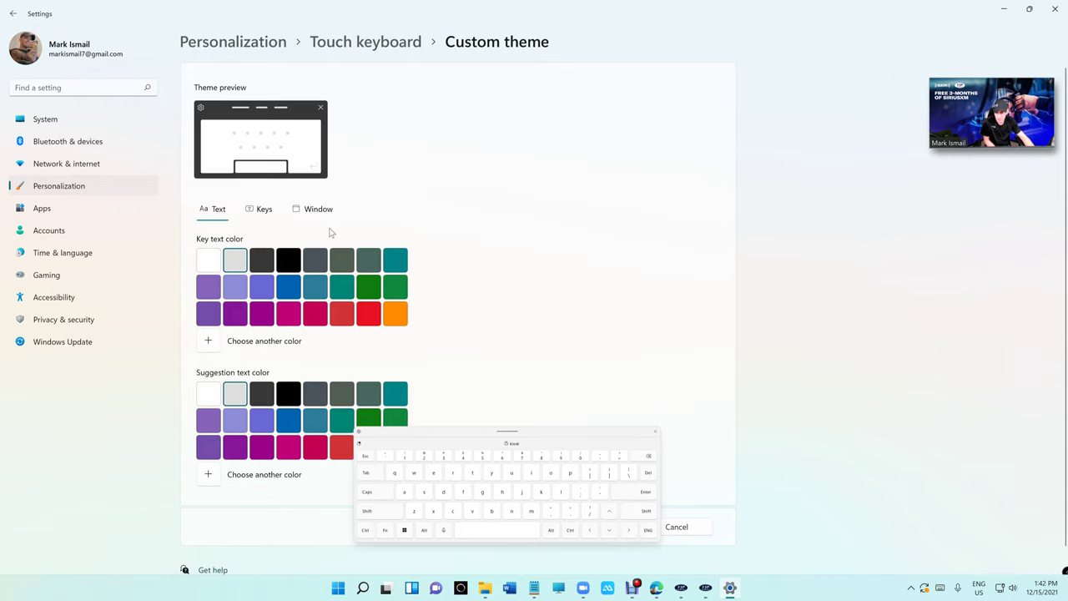
scroll(331, 238, "down", 1)
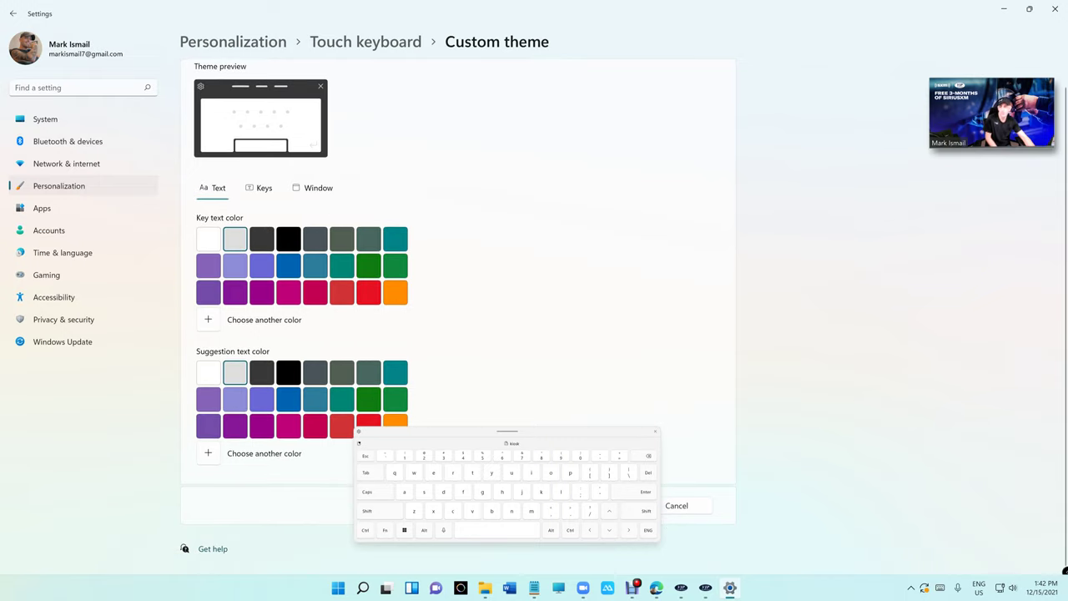
left_click(13, 13)
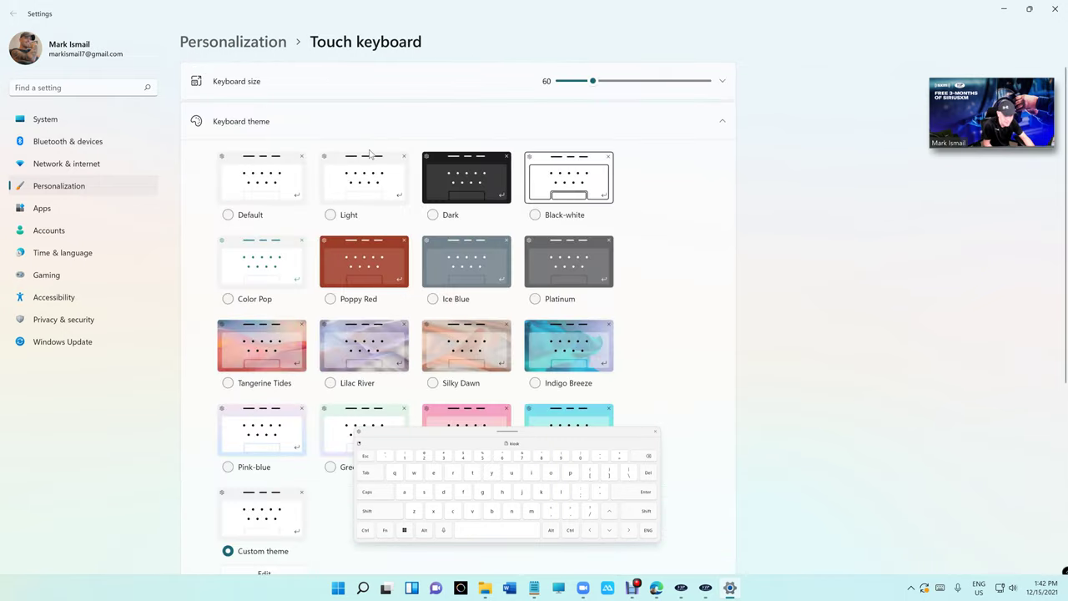
- Close Settings and the keyboard, then sign in an existing customer by their phone number and confirm them
left_click(1054, 9)
left_click(656, 432)
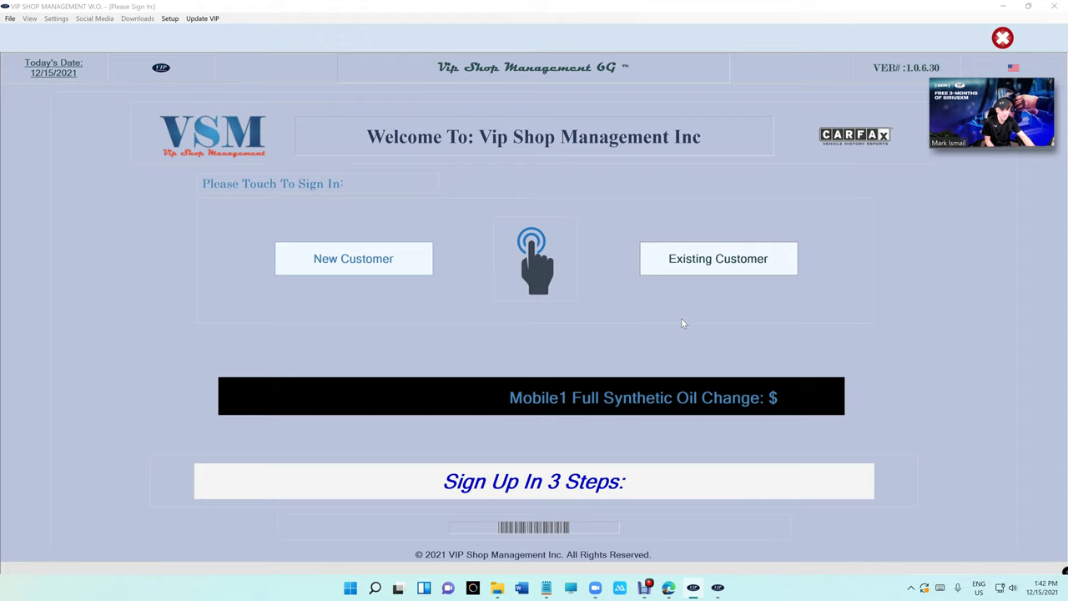
left_click(711, 261)
type("734) ___-____")
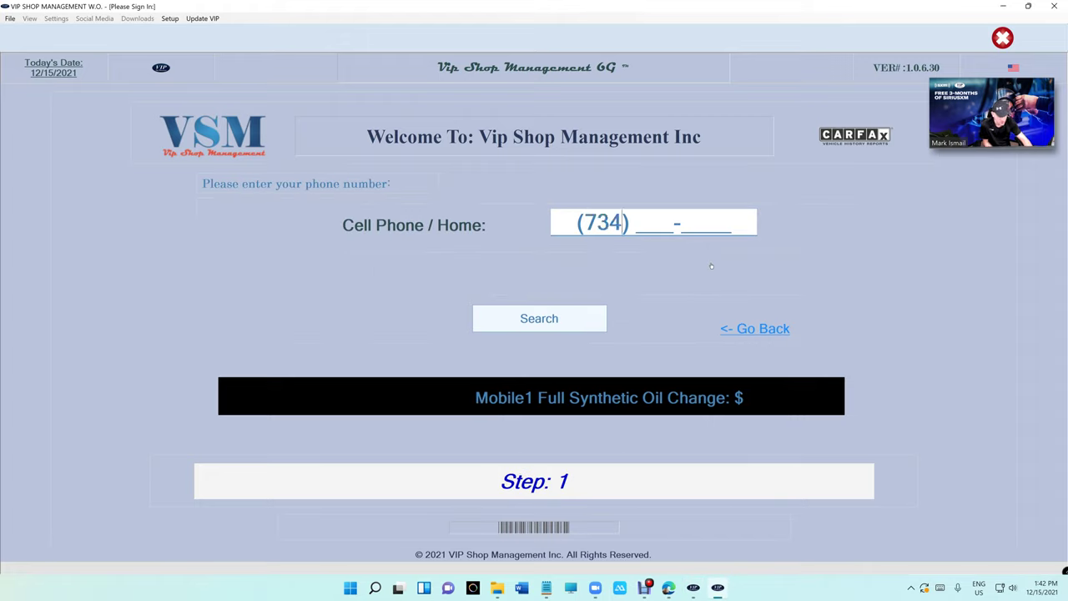
type("7")
key("BackSpace")
key("BackSpace")
key("BackSpace")
key("BackSpace")
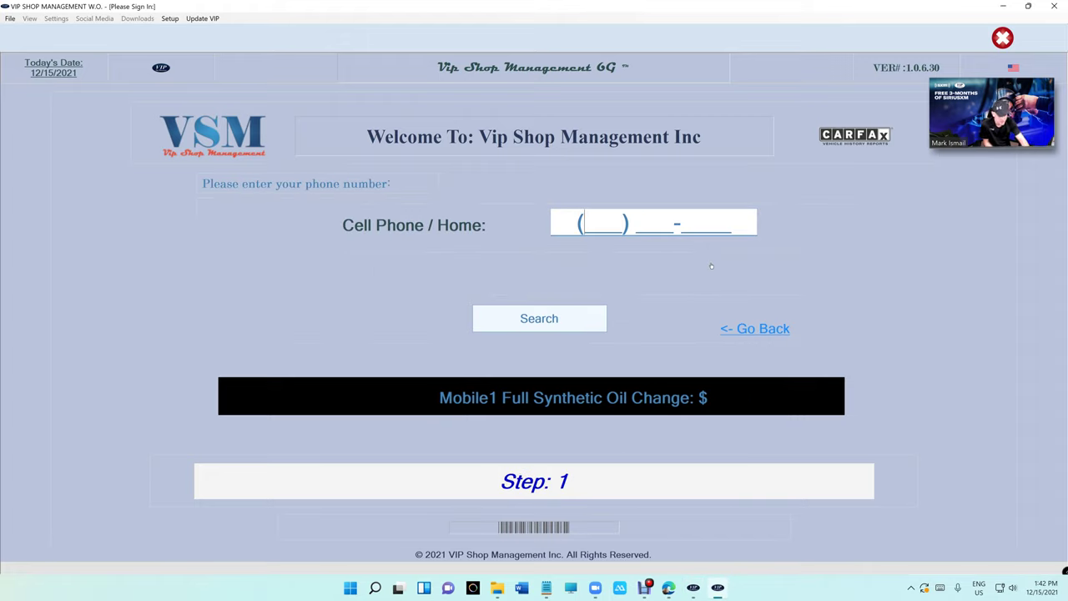
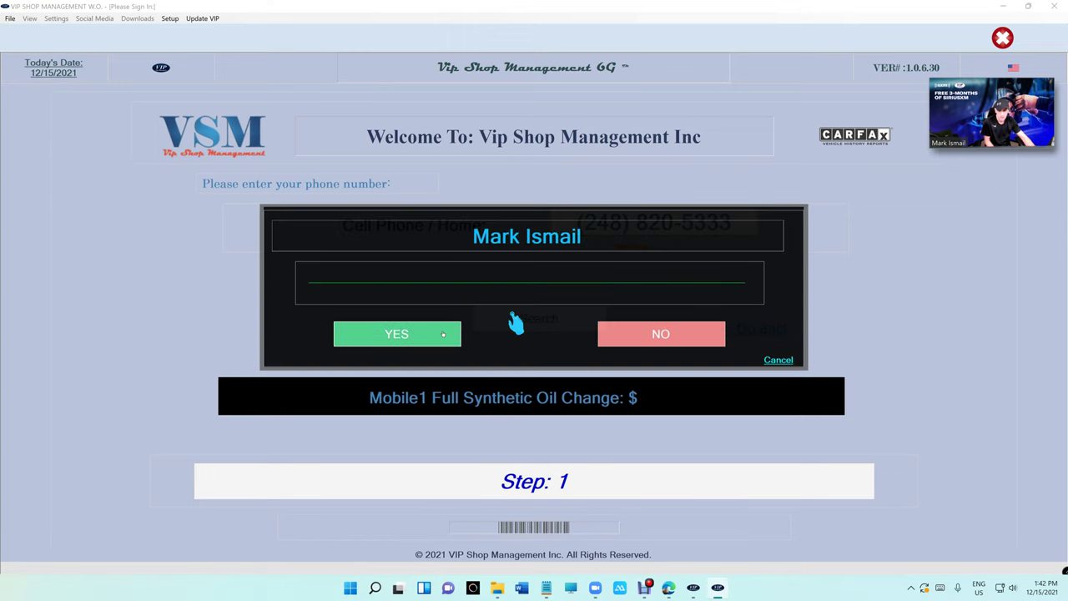
left_click(443, 334)
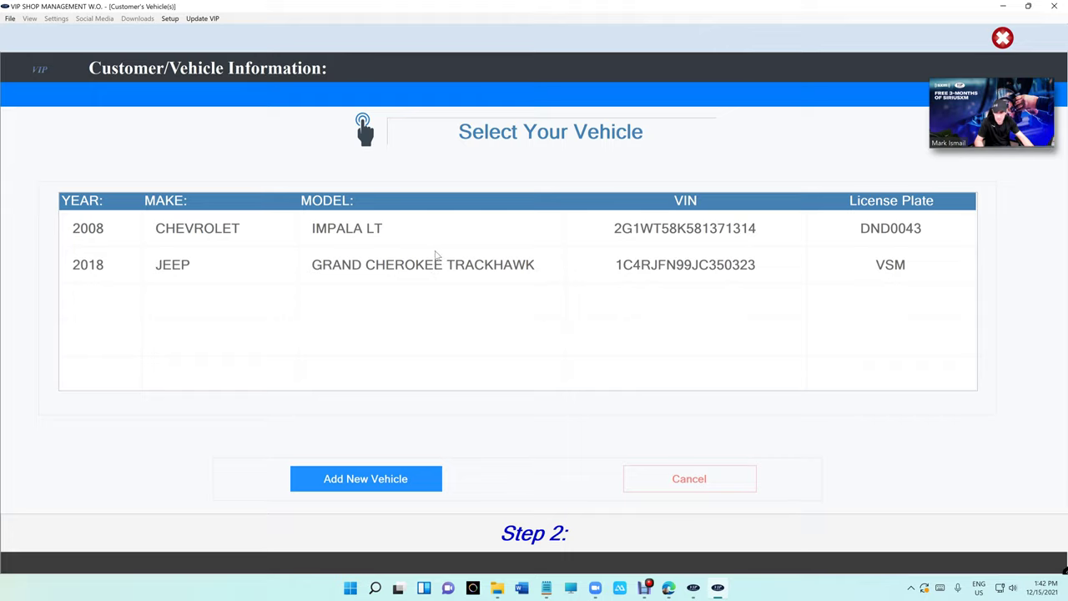
- Choose the Impala LT, give 'oil change, tire rotation' as the reason, and accept the authorization
left_click(402, 228)
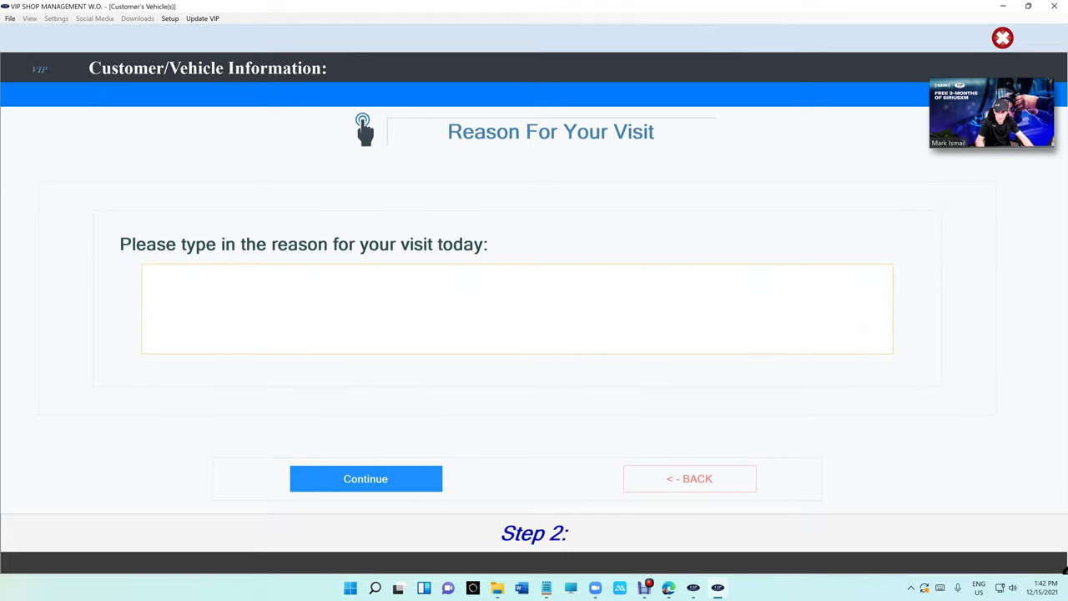
type("oil ch")
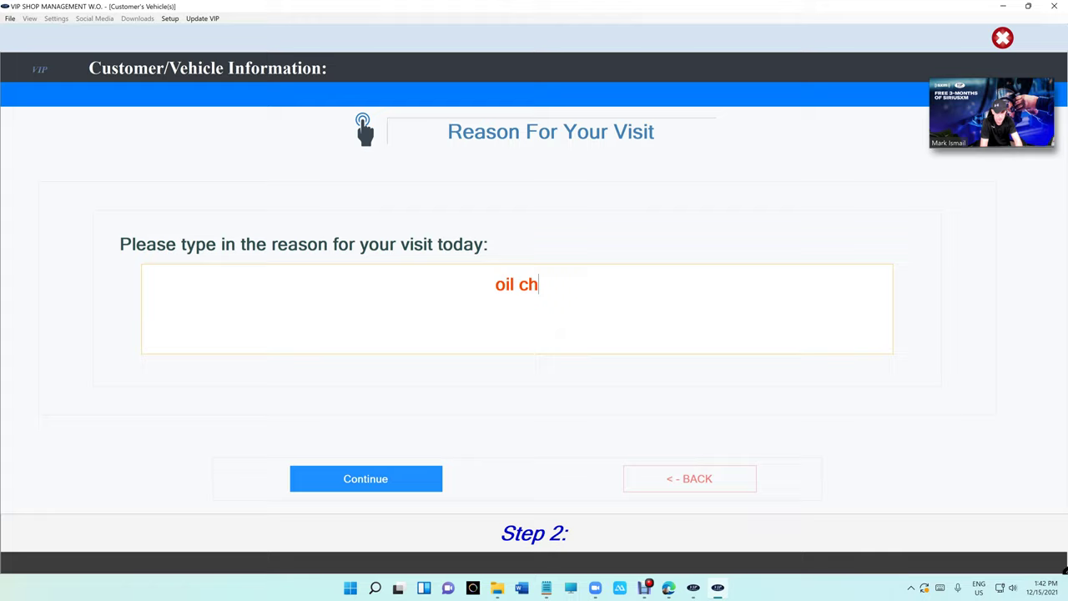
type("nage")
key("BackSpace")
key("BackSpace")
key("BackSpace")
key("BackSpace")
type("na")
key("BackSpace")
key("BackSpace")
type("ange, ")
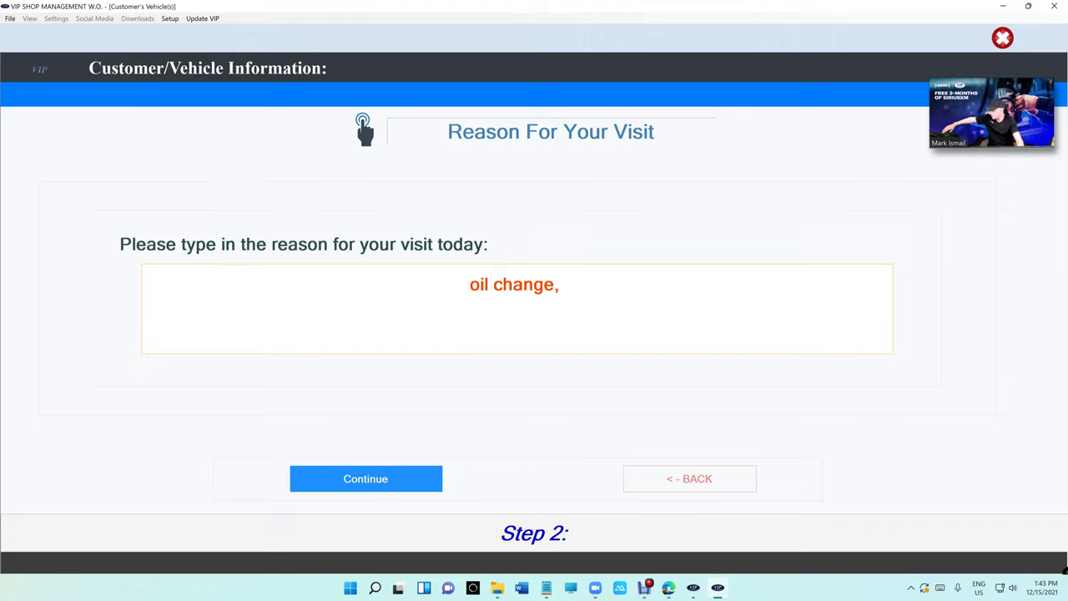
type(" t")
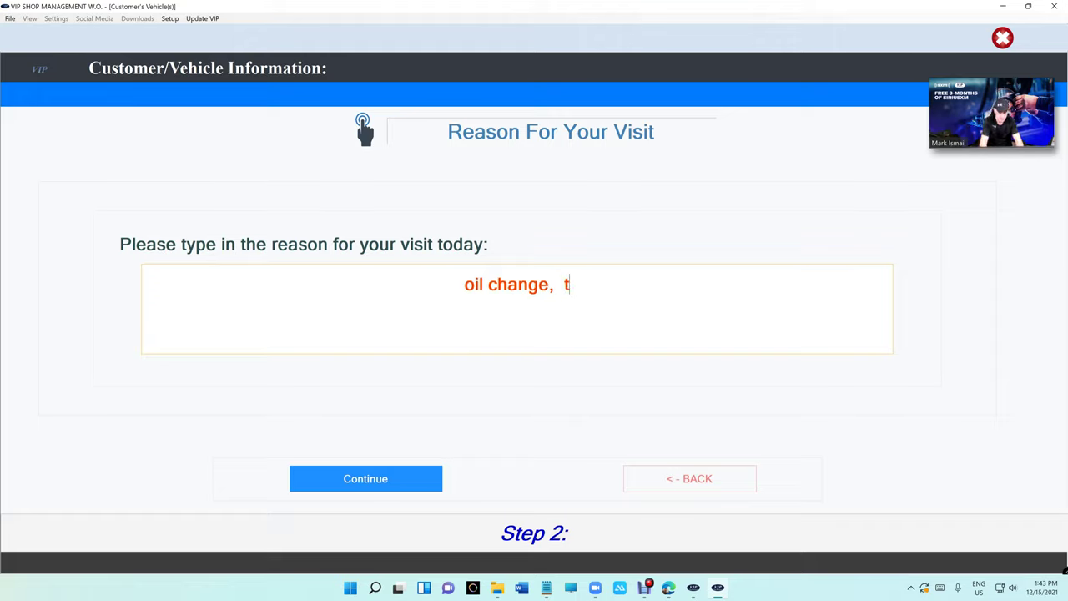
type("ire rotation")
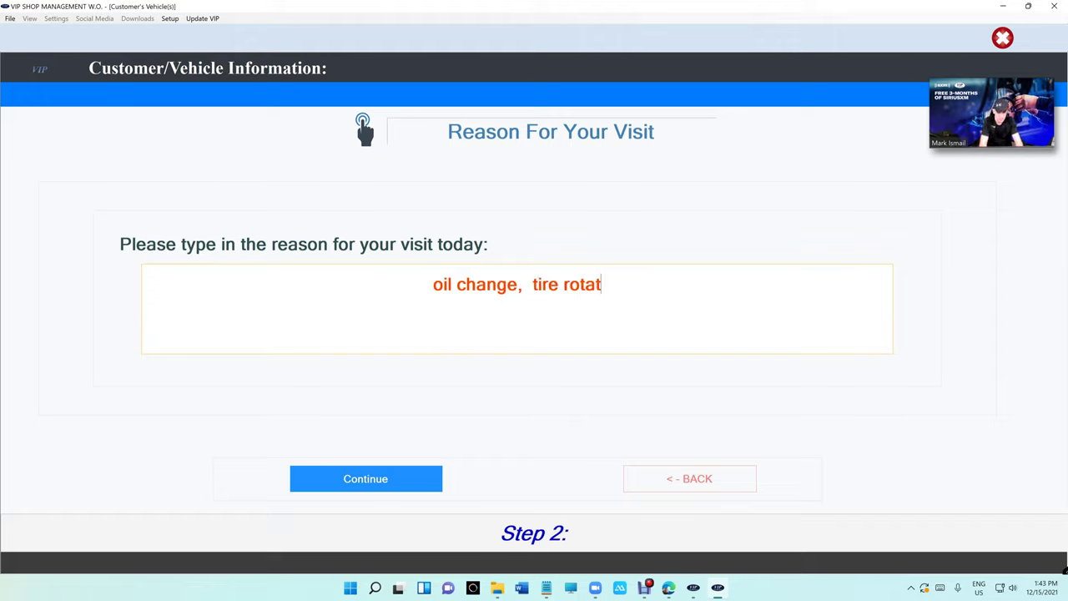
left_click(375, 489)
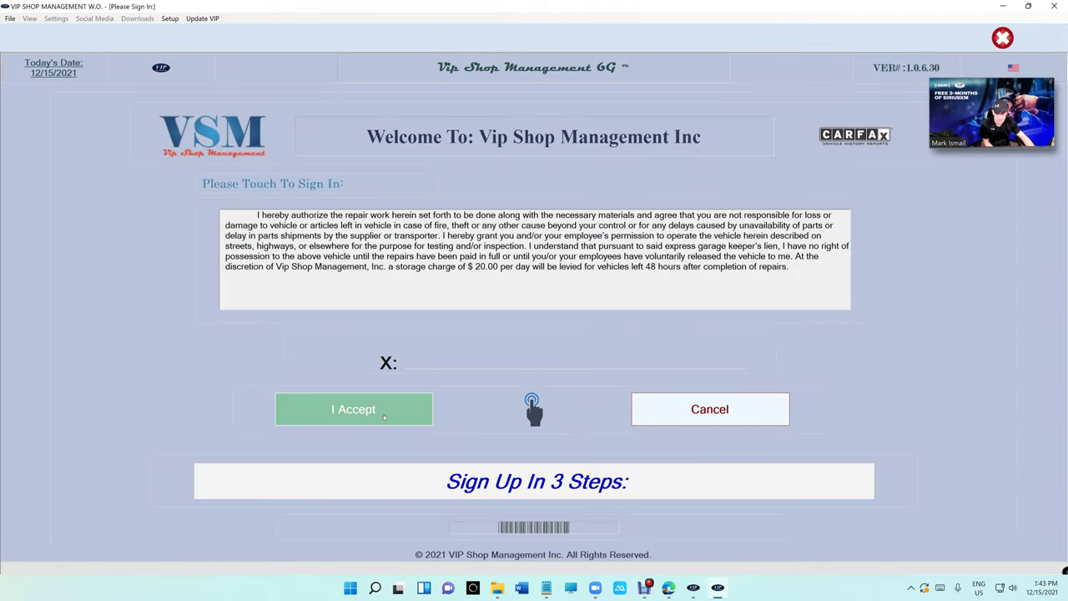
left_click(383, 416)
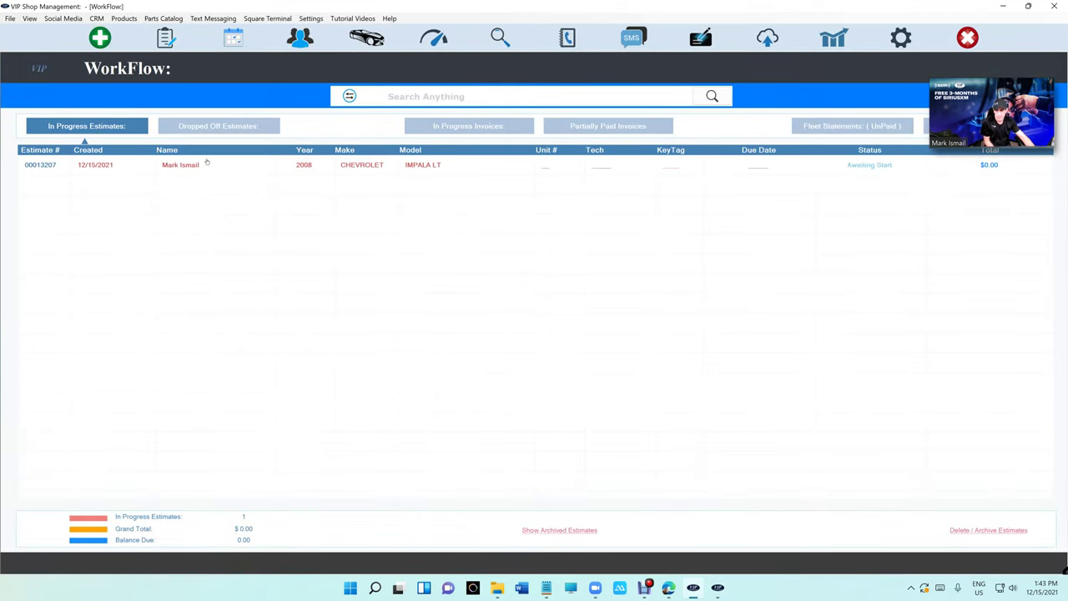
- Open the Impala estimate from WorkFlow, then close it with Alt+F4 to show the kiosk welcome screen
double_click(102, 168)
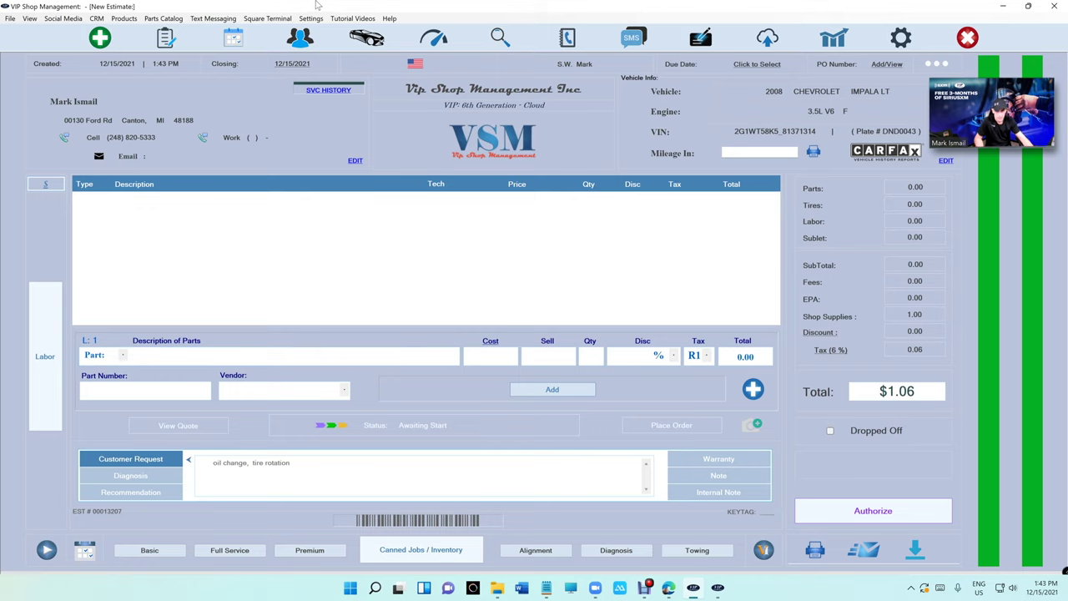
key("alt+F4")
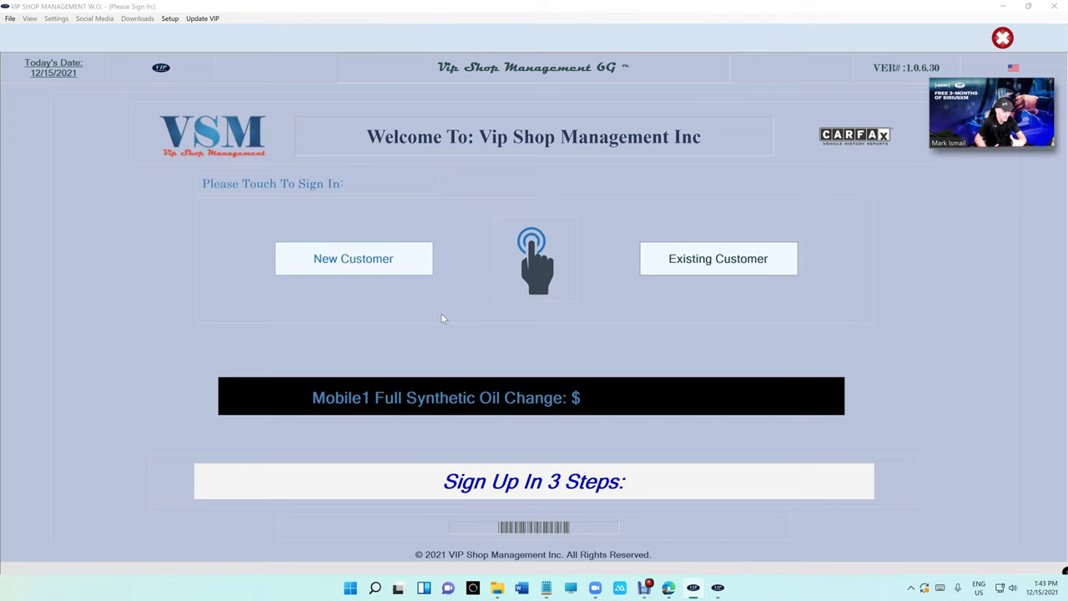
- Start a new-customer sign-in and enter the customer's name, street address, city and state MI
left_click(350, 258)
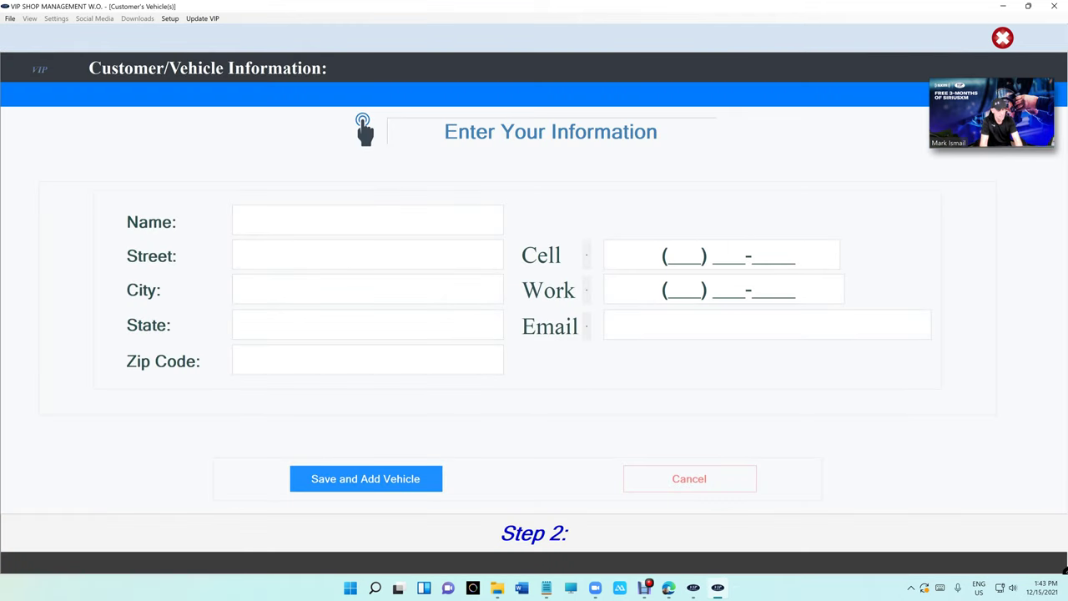
type("john smith")
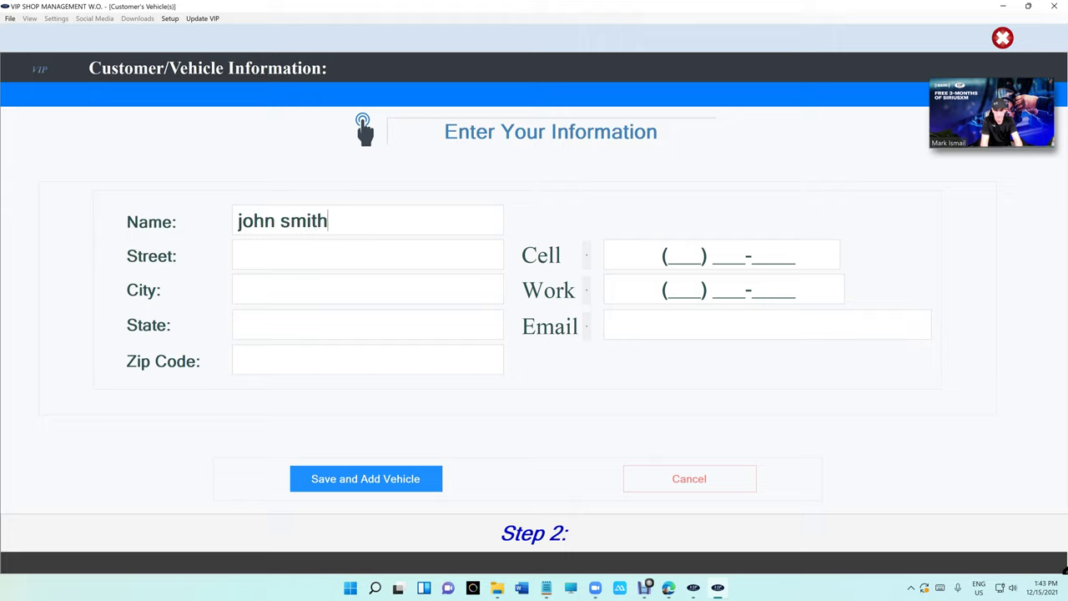
key("Tab")
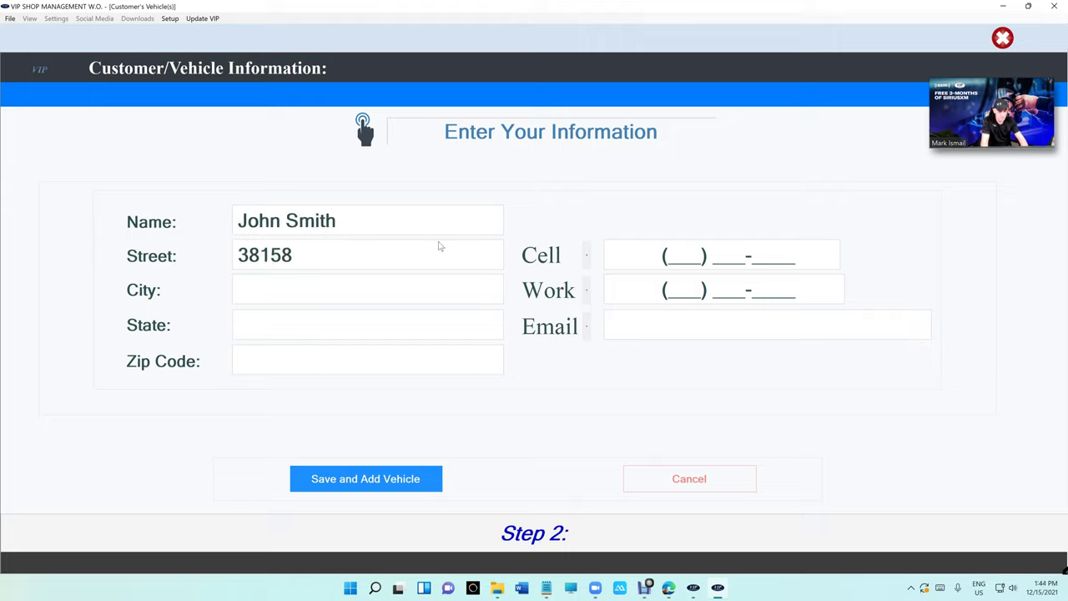
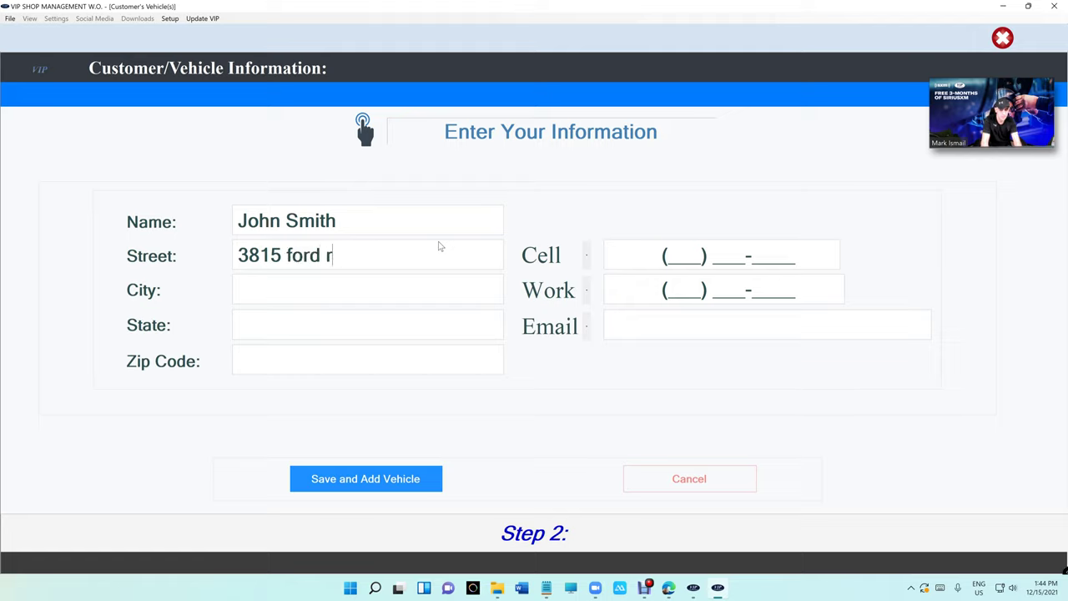
key("Tab")
type("canton")
key("Tab")
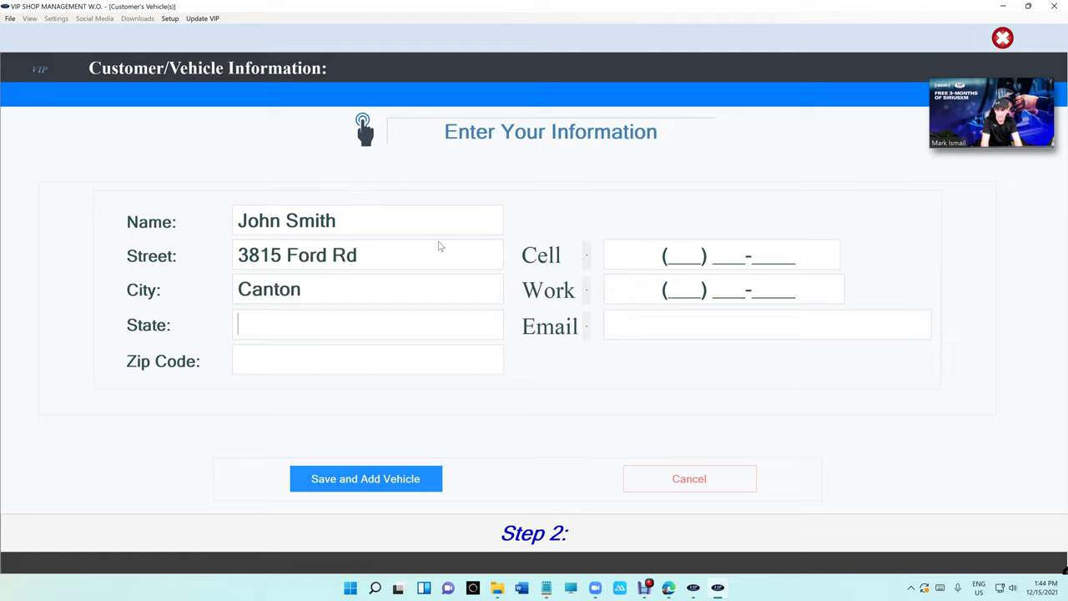
type("mi")
key("Tab")
- Fill in the customer's zip code, cell phone number and e-mail address
type("481888")
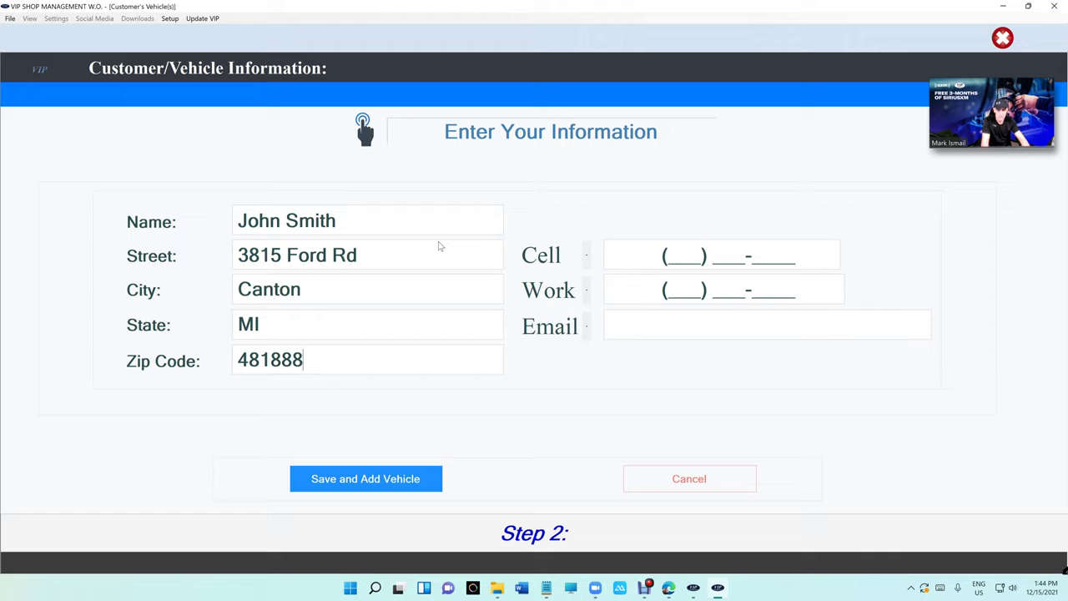
key("BackSpace")
key("Tab")
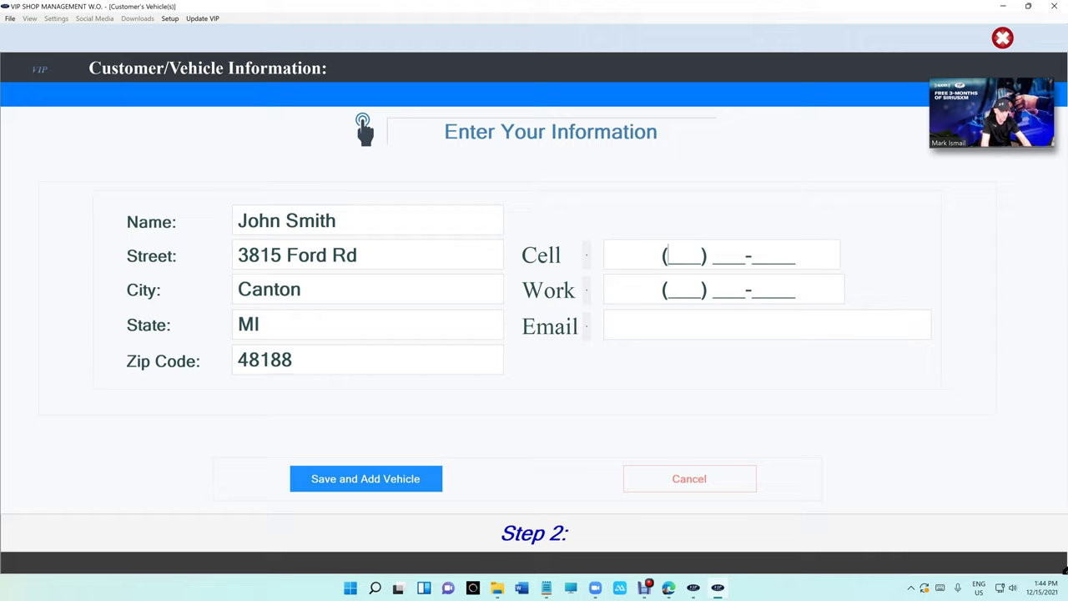
type("7774444444")
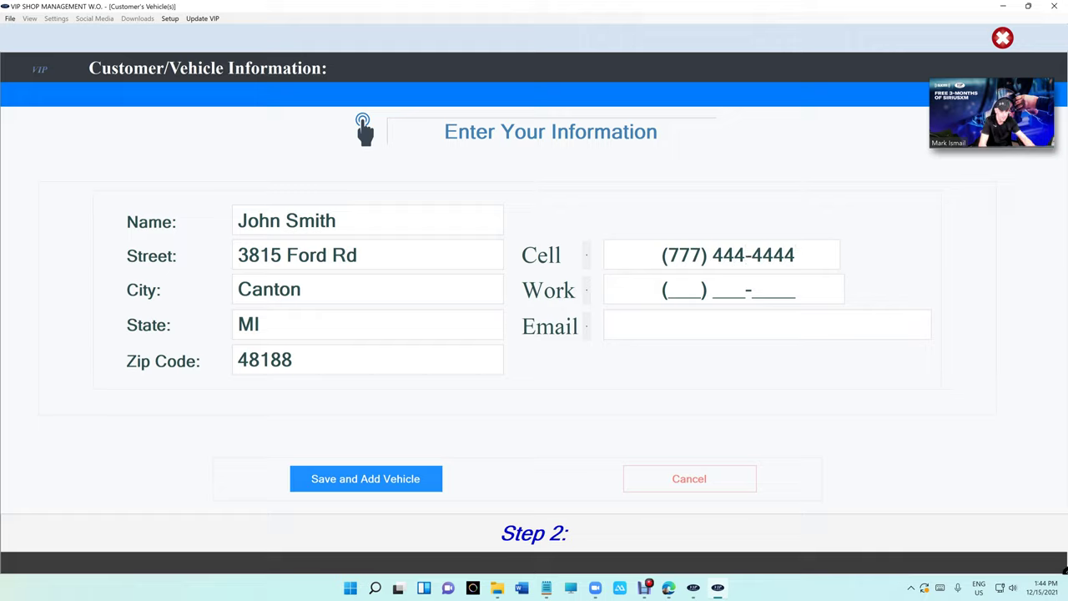
left_click(699, 317)
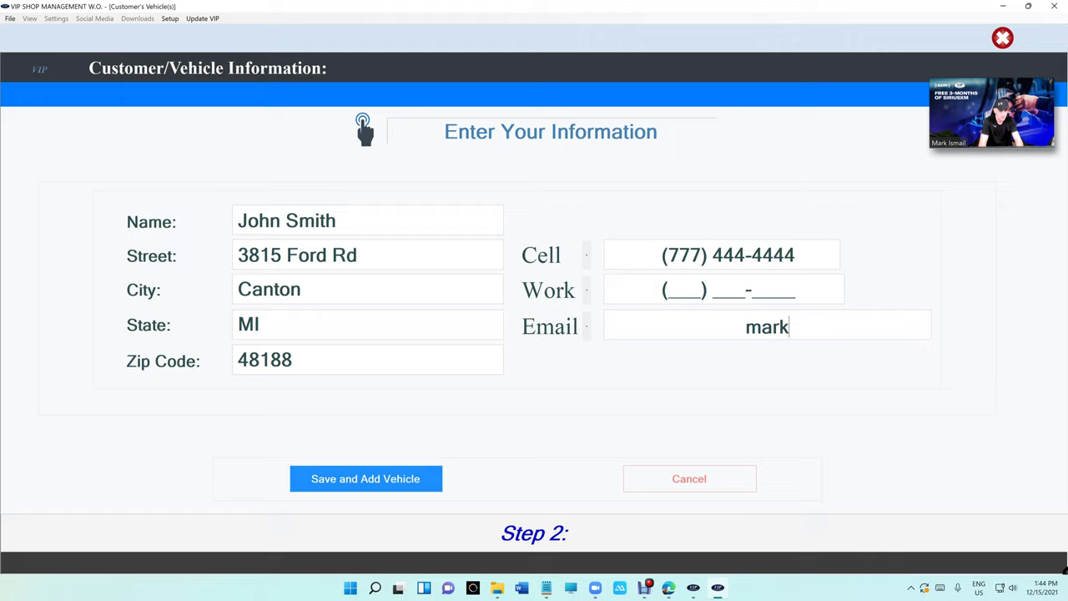
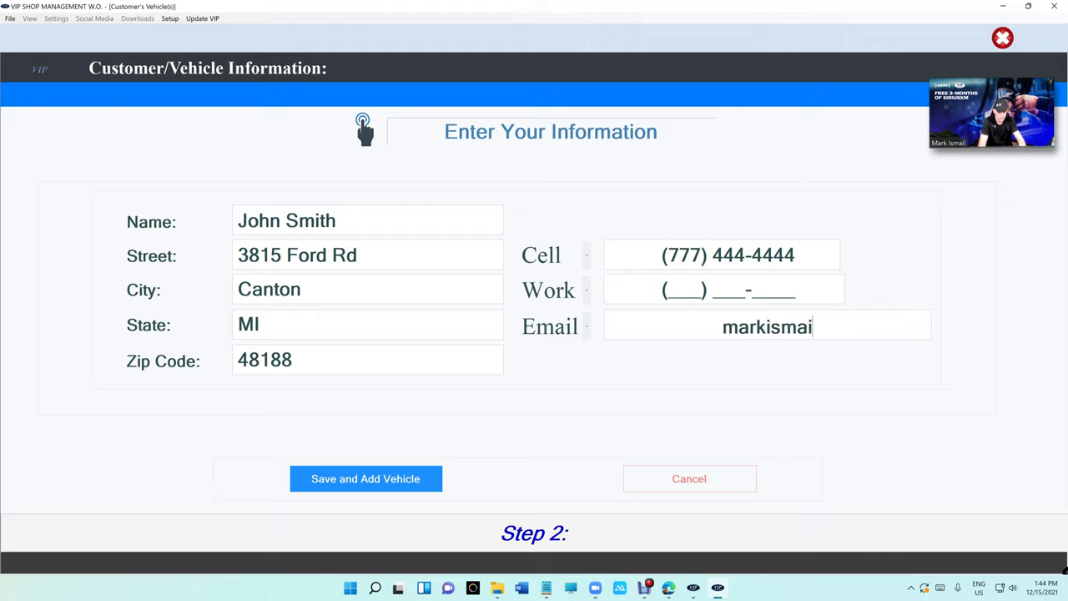
type("ho")
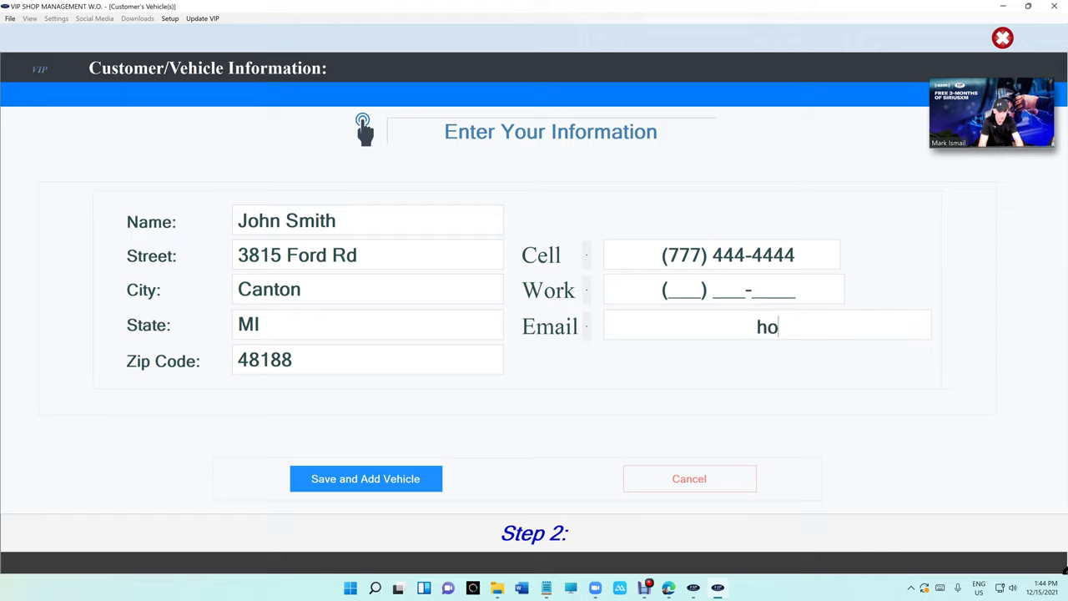
key("BackSpace")
key("BackSpace")
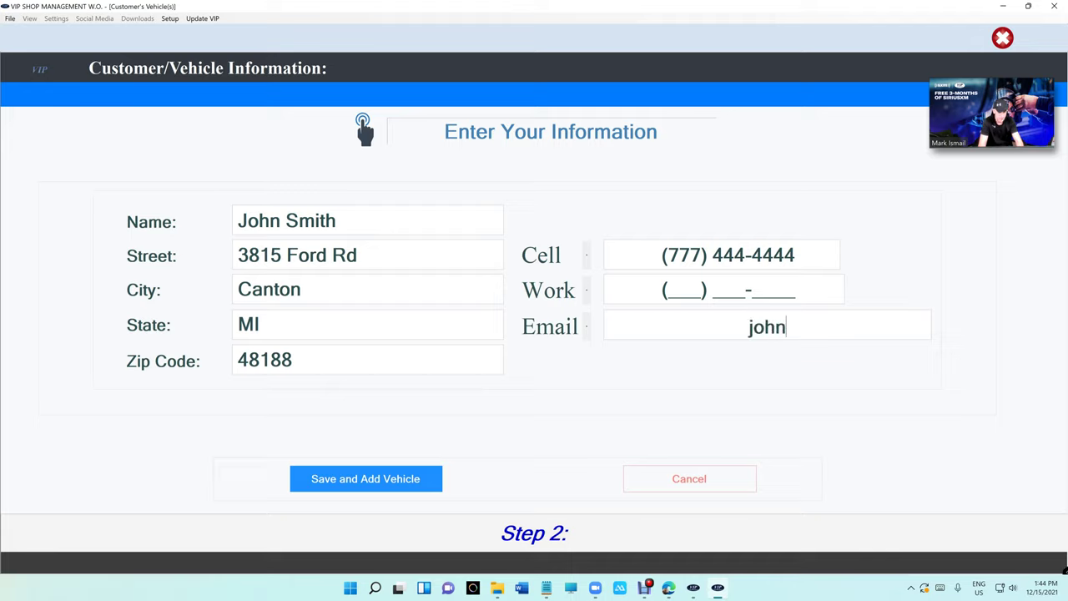
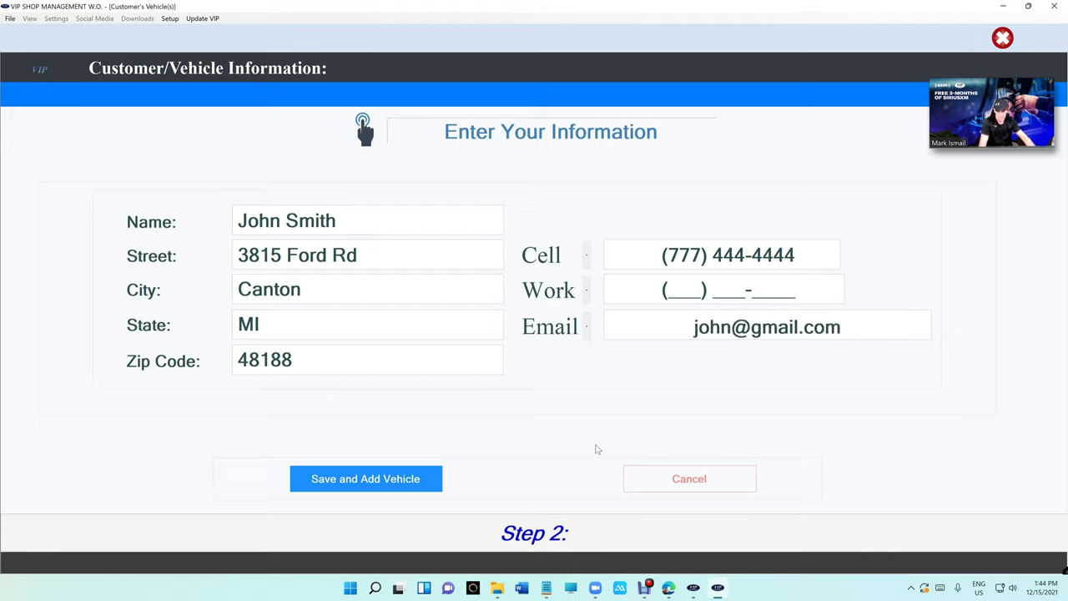
- Save the new customer and add licence plate VSM
left_click(416, 478)
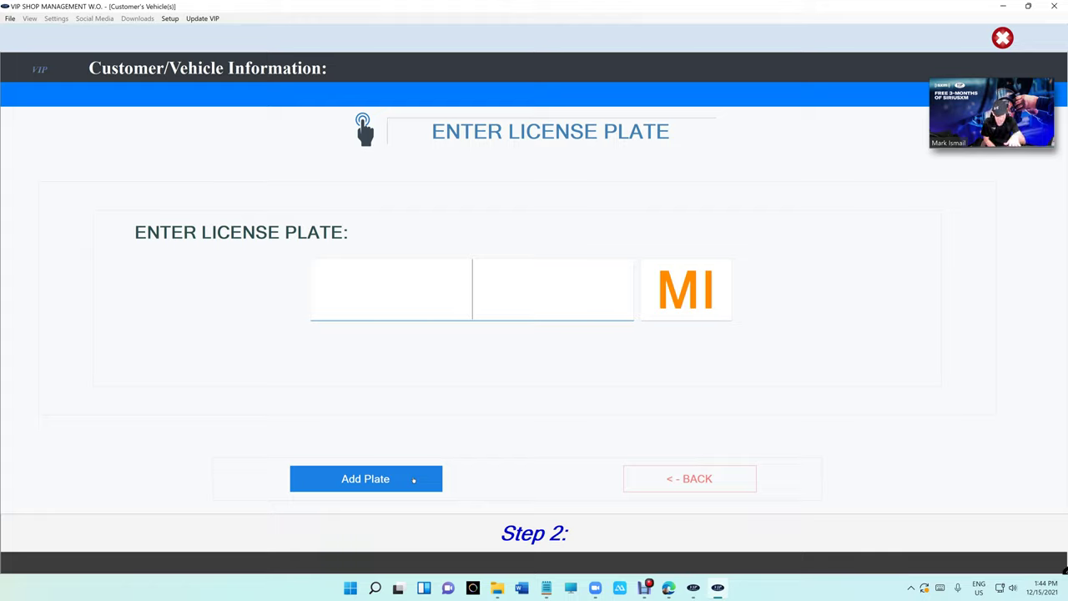
type("VSDM")
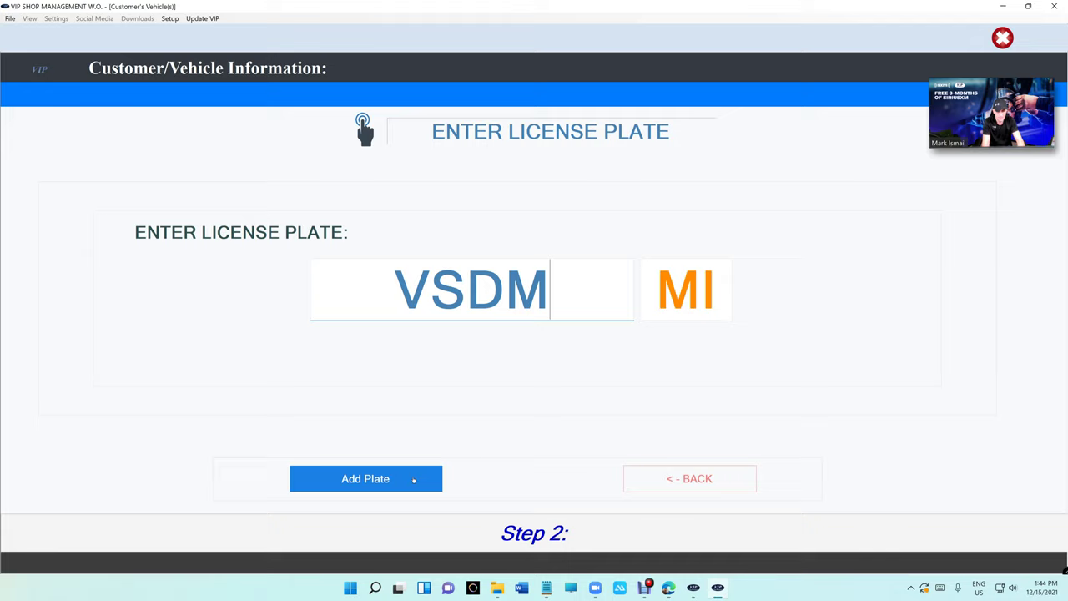
key("BackSpace")
key("BackSpace")
type("M")
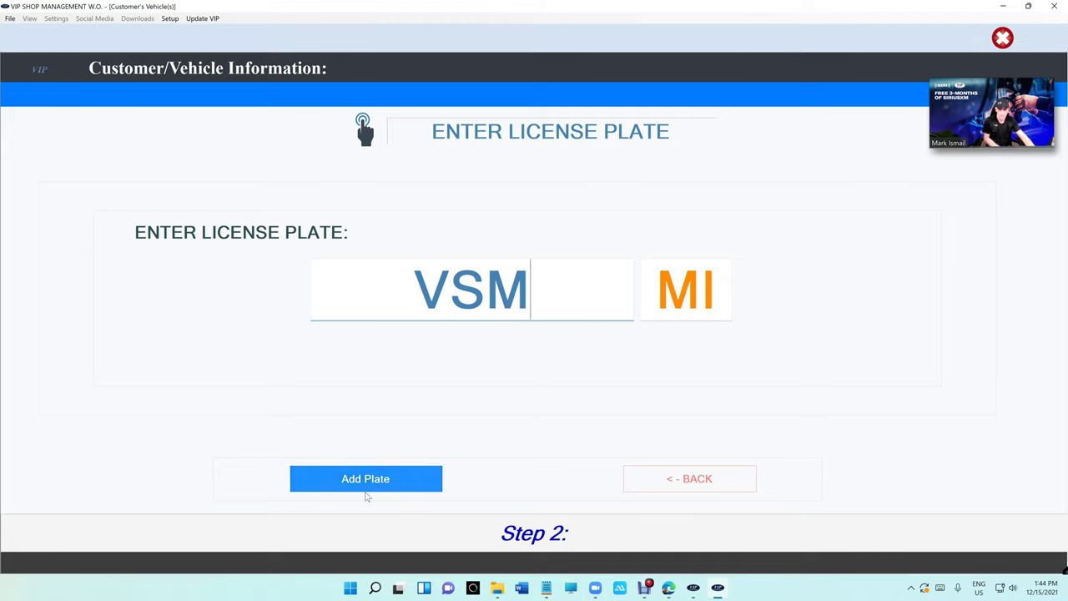
left_click(366, 484)
- Step back through the plate and customer pages to review them, ending on Reason For Your Visit
left_click(751, 483)
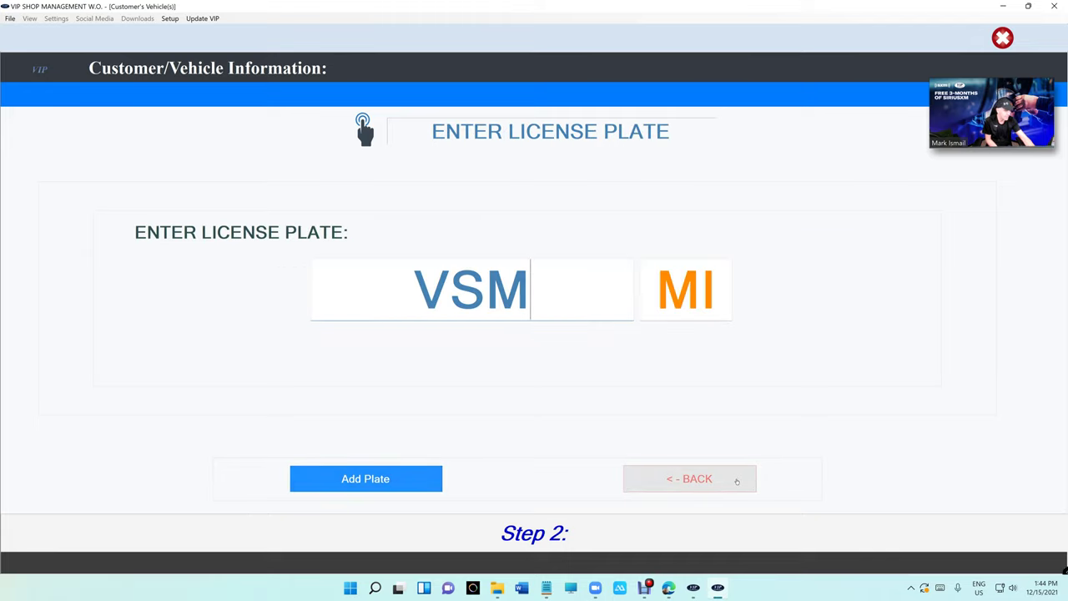
left_click(737, 482)
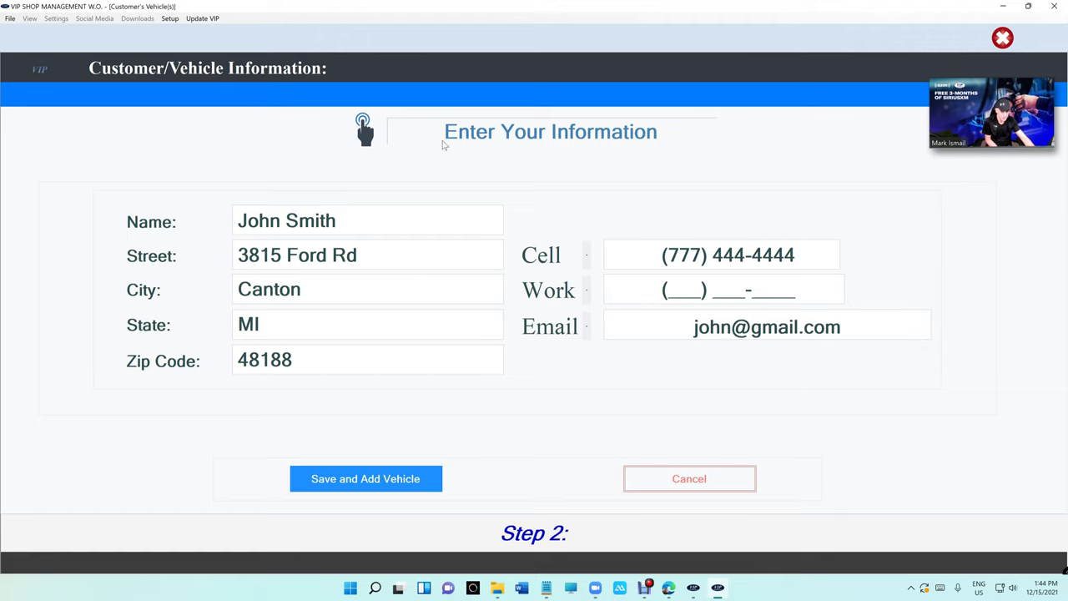
left_click(367, 478)
left_click(367, 478)
left_click(650, 478)
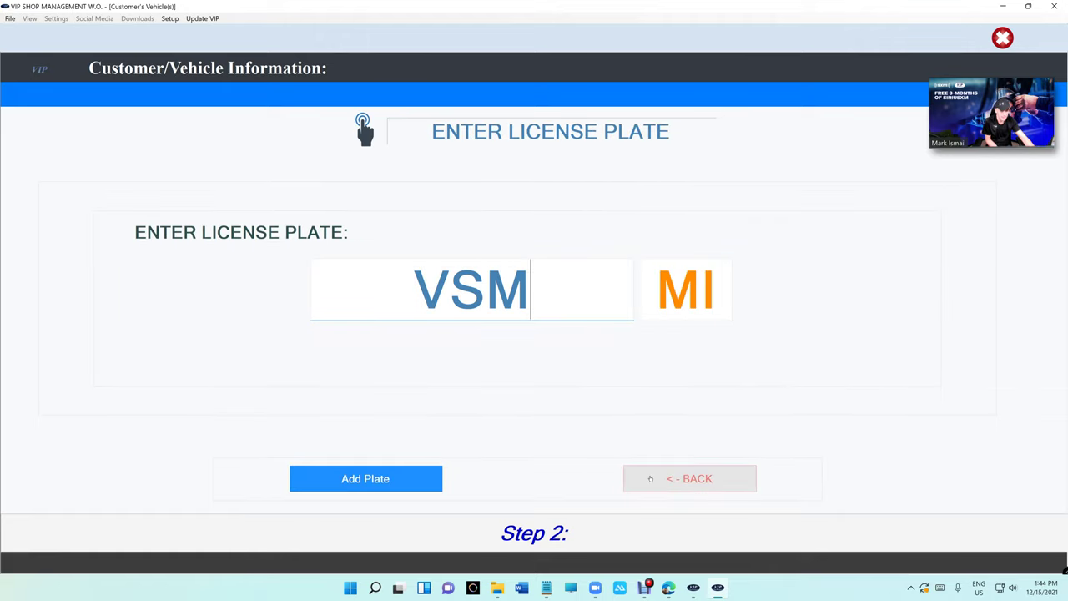
left_click(650, 478)
left_click(355, 484)
left_click(354, 486)
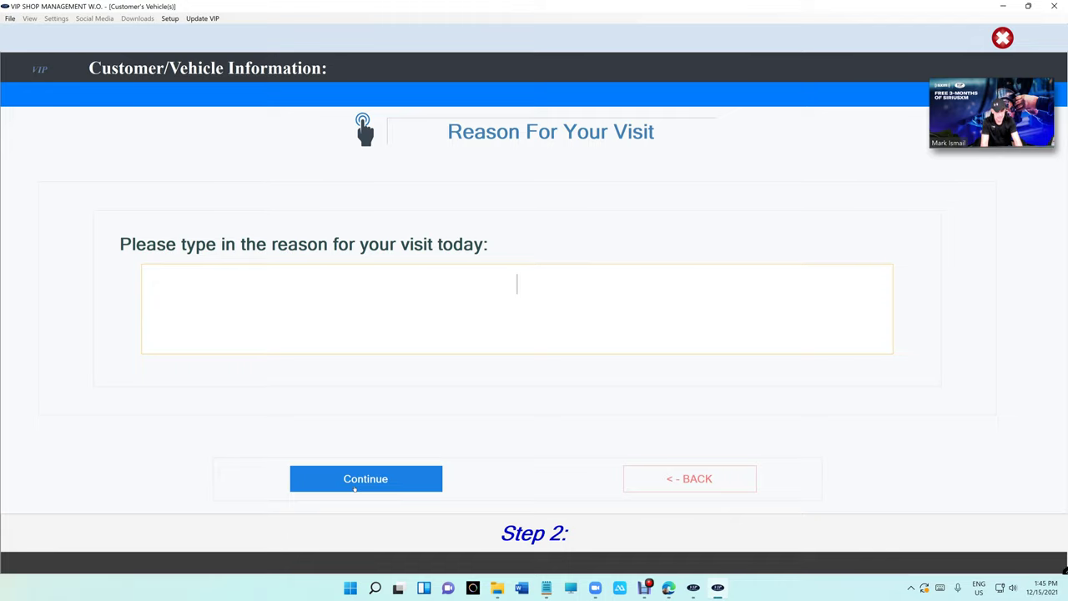
- Enter 'oil change' as the visit reason and accept the repair authorization
type("oil change")
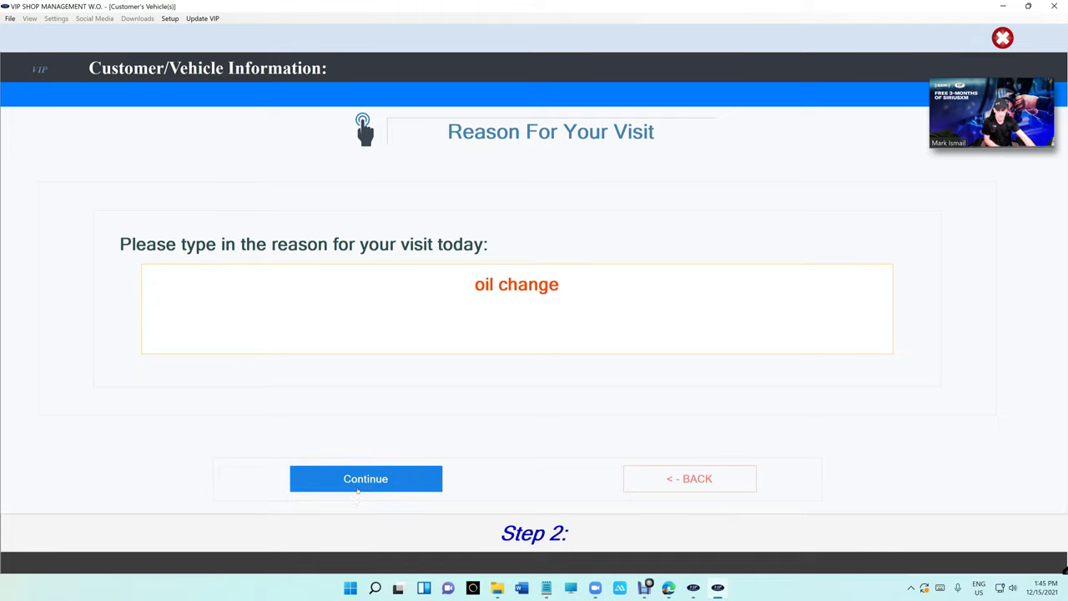
left_click(355, 488)
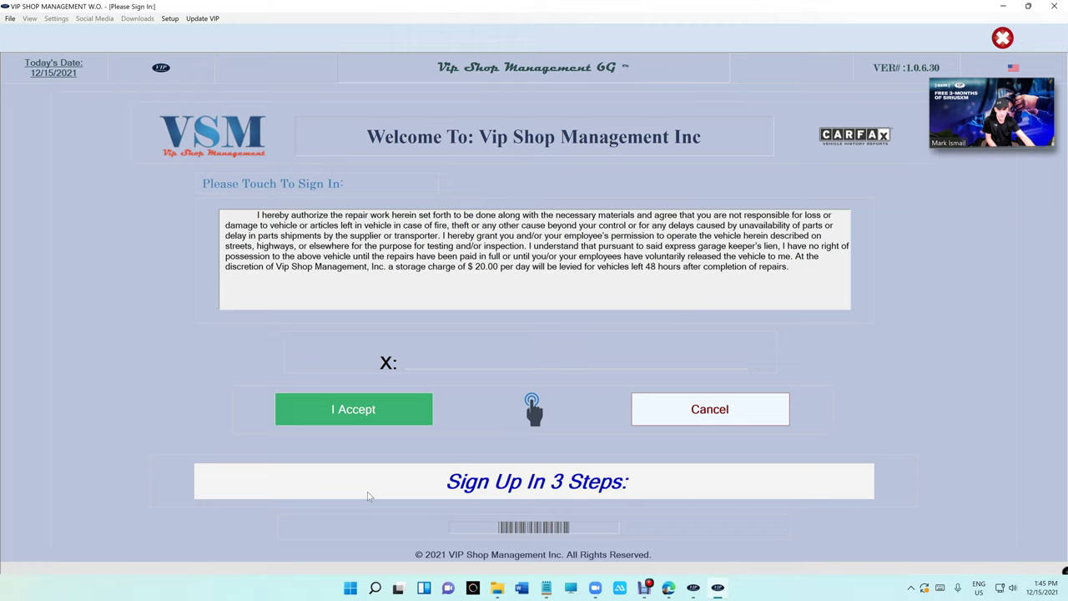
left_click(368, 414)
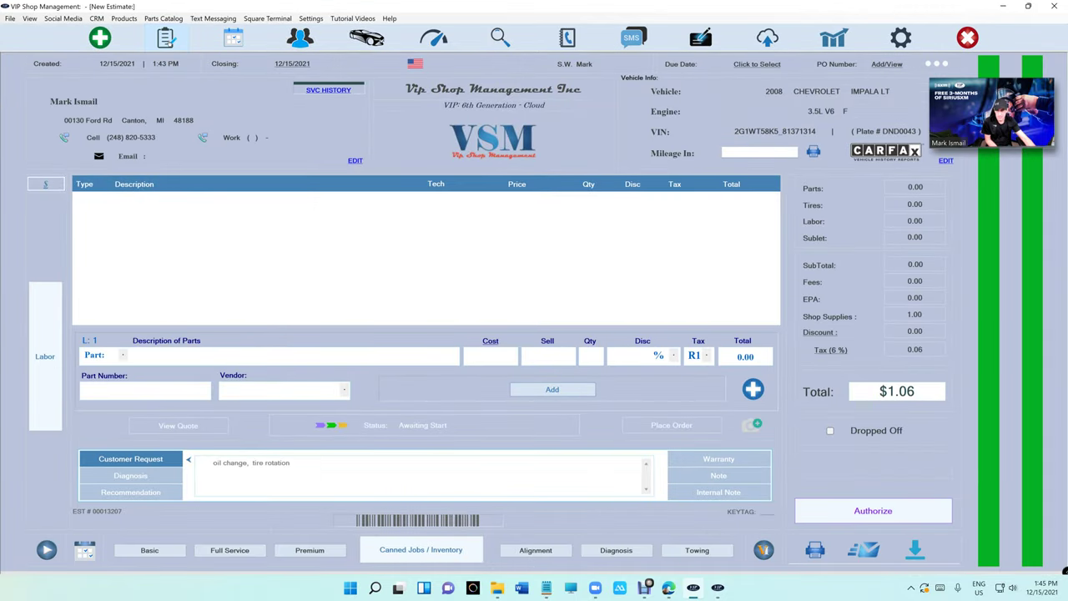
- From the WorkFlow list, open the walk-in customer's estimate for the 2000 vehicle
left_click(166, 38)
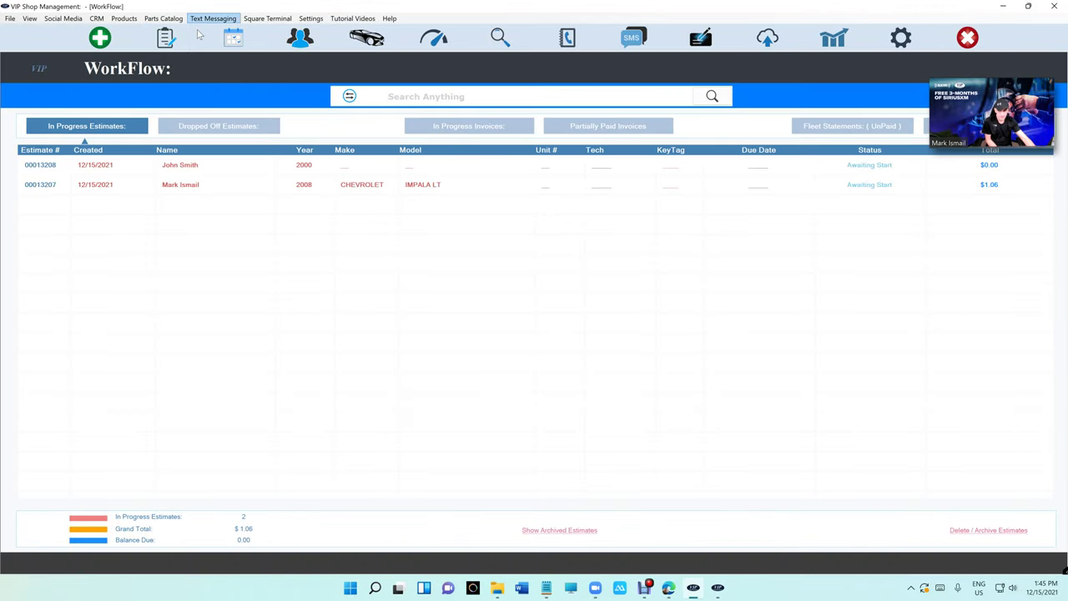
double_click(230, 169)
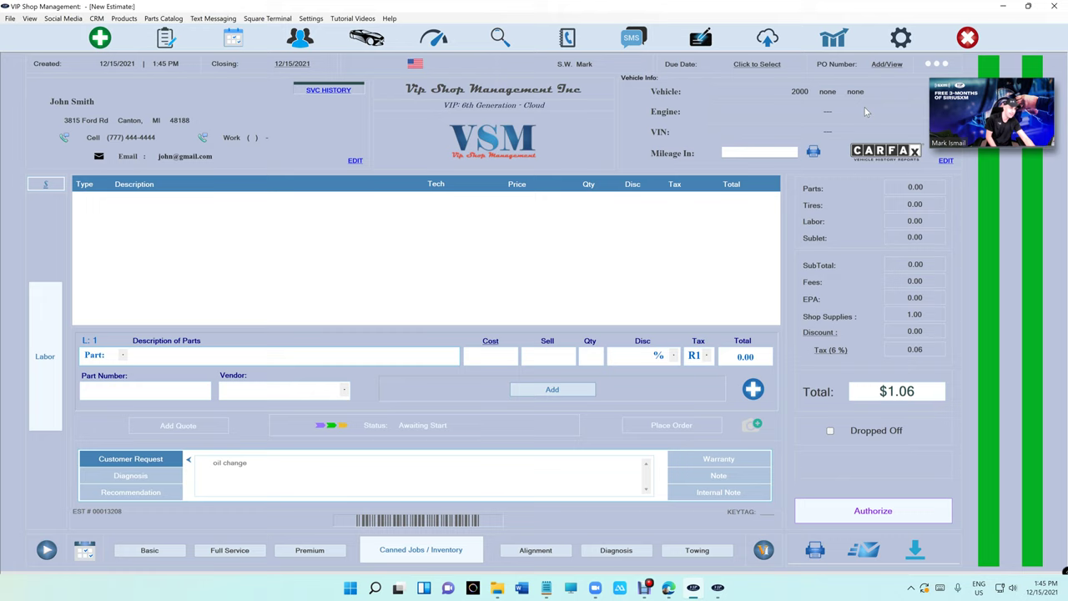
- Decode plate VSM into a 2018 Jeep Grand Cherokee Trackhawk, then close the dialog and return to WorkFlow
left_click(945, 161)
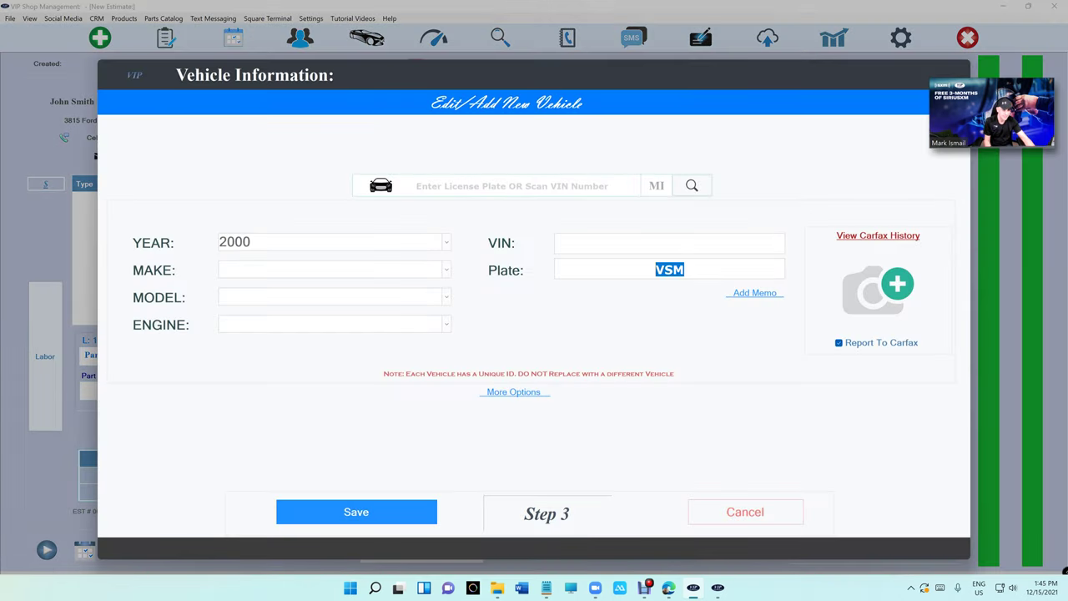
key("BackSpace")
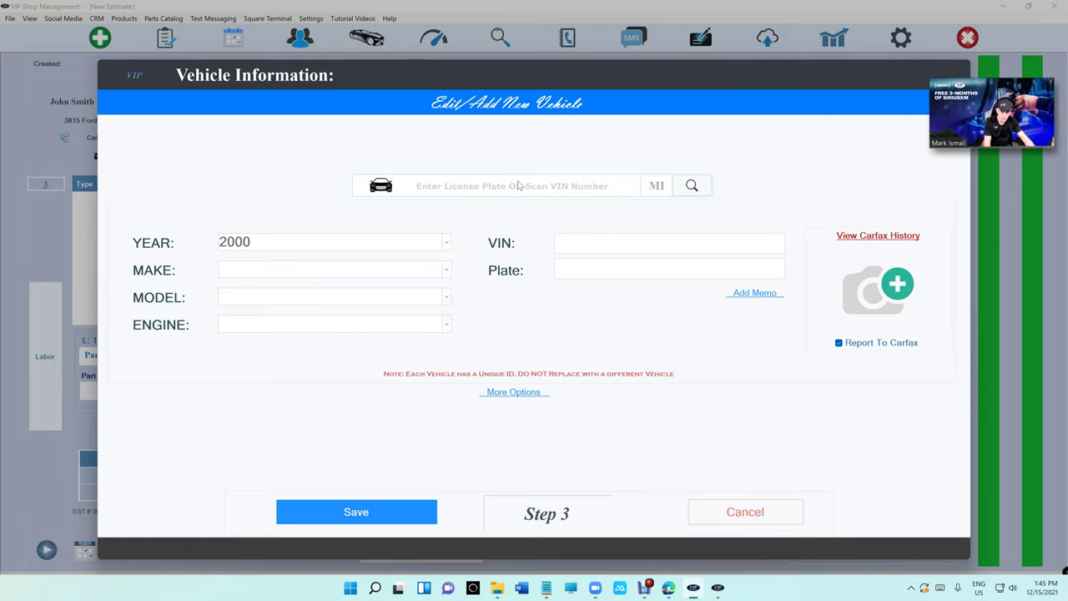
left_click(501, 186)
type("VSM")
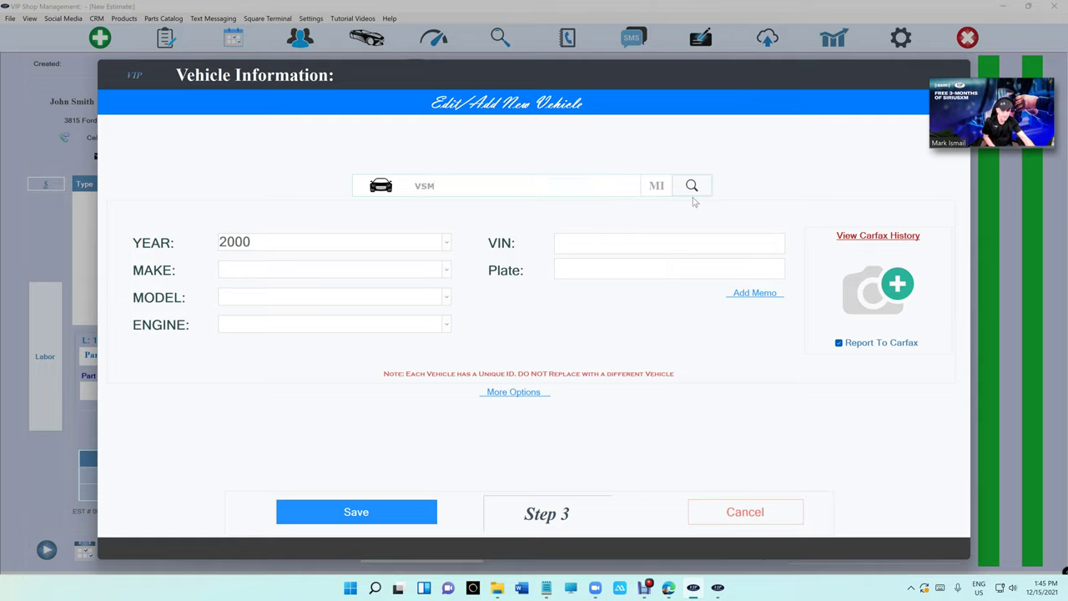
left_click(692, 187)
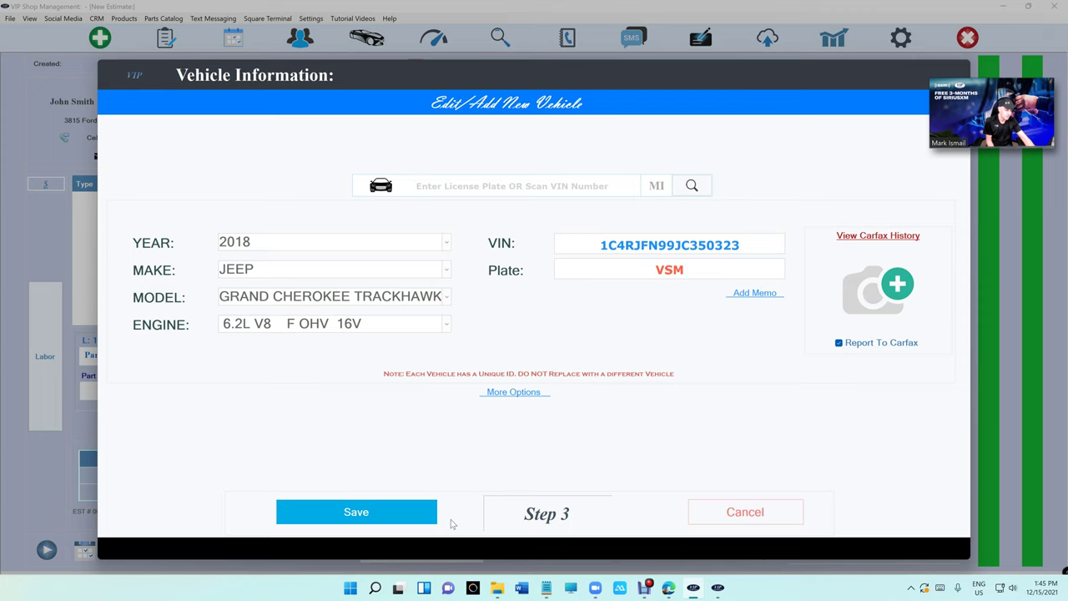
left_click(745, 511)
left_click(184, 37)
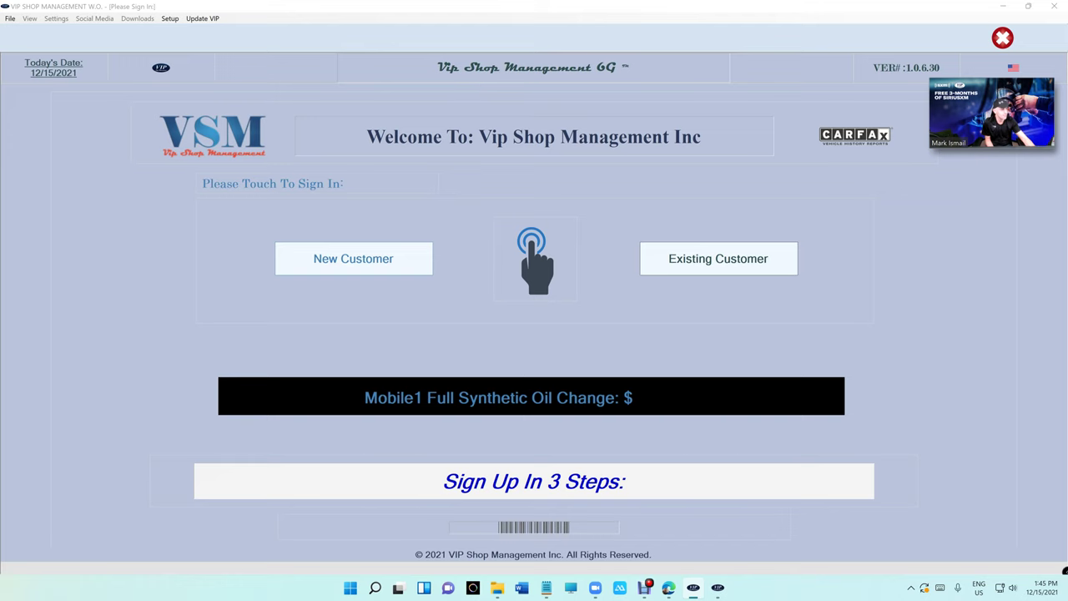
- From the WorkFlow window's Products menu, open the Surface Pro 7 tablet listing ($675.00)
left_click(458, 73)
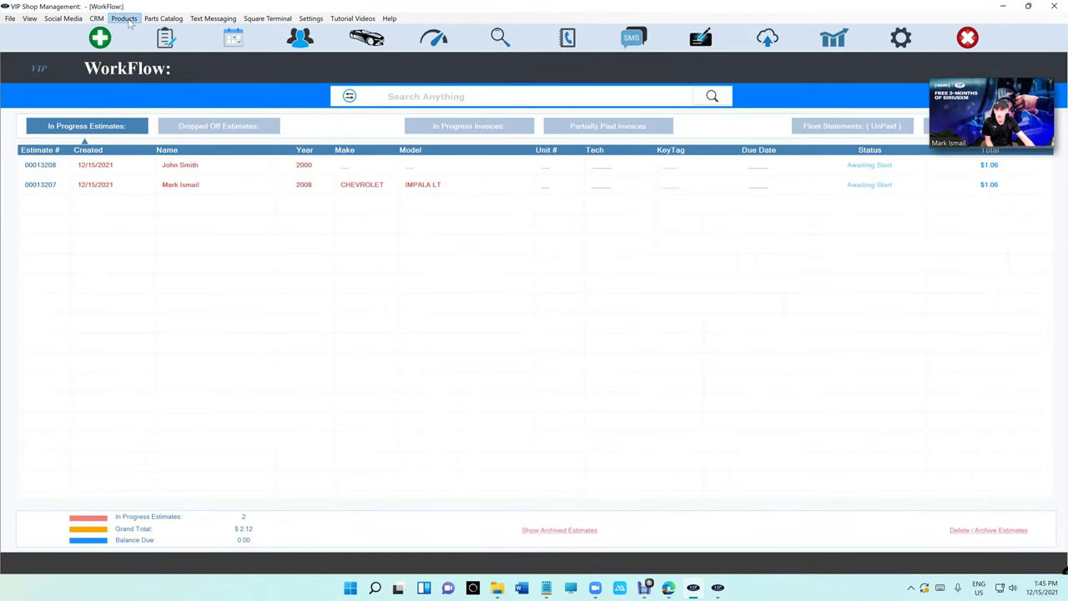
left_click(125, 20)
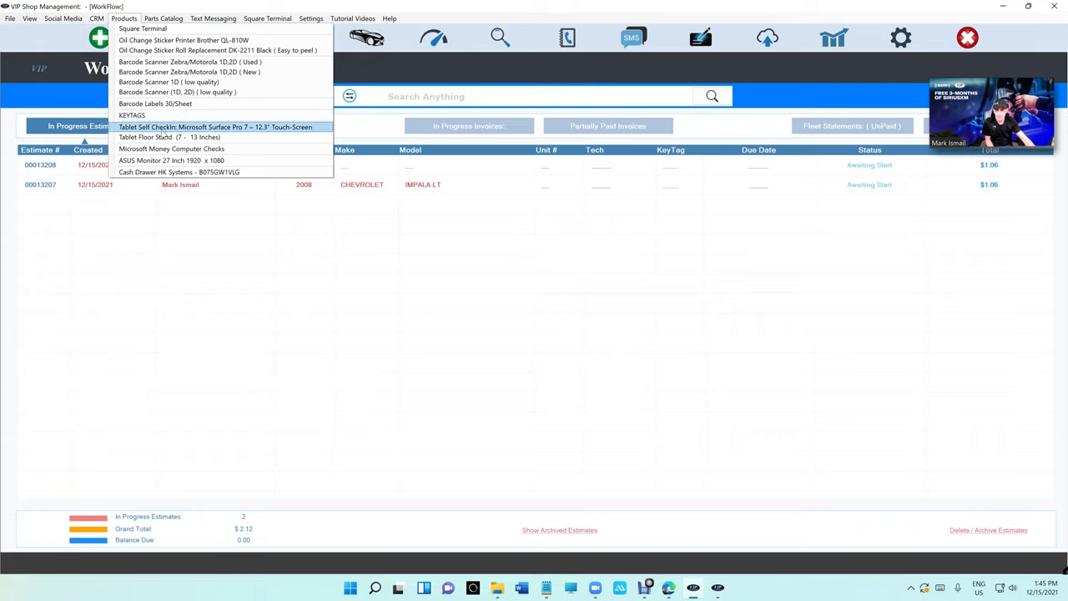
left_click(163, 129)
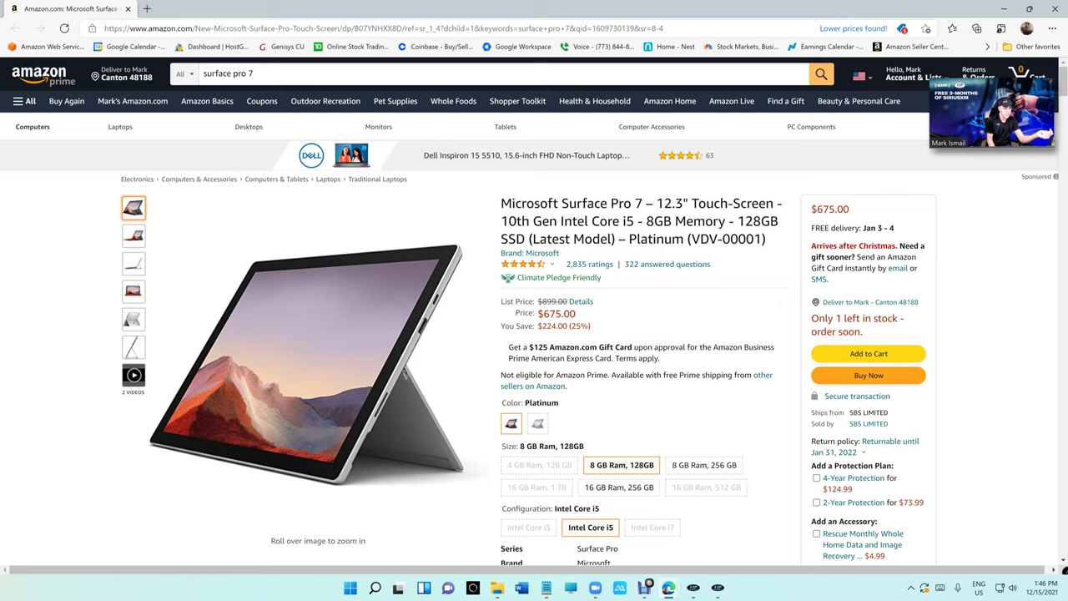
- Scroll the Surface Pro 7 Amazon page down to the Compare with similar items table
scroll(680, 349, "down", 3)
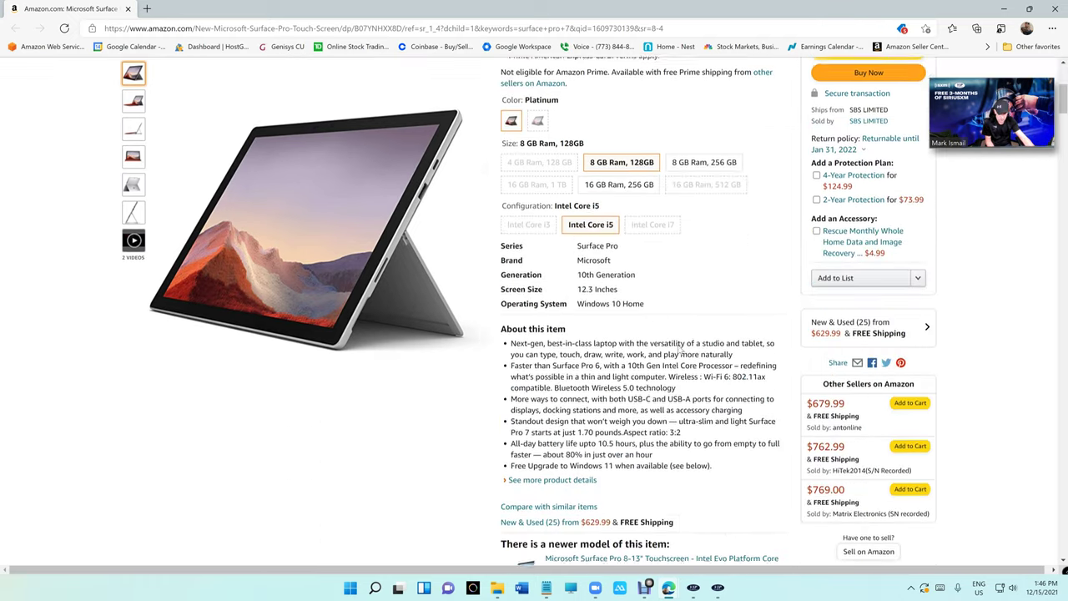
scroll(680, 348, "down", 3)
scroll(680, 348, "up", 3)
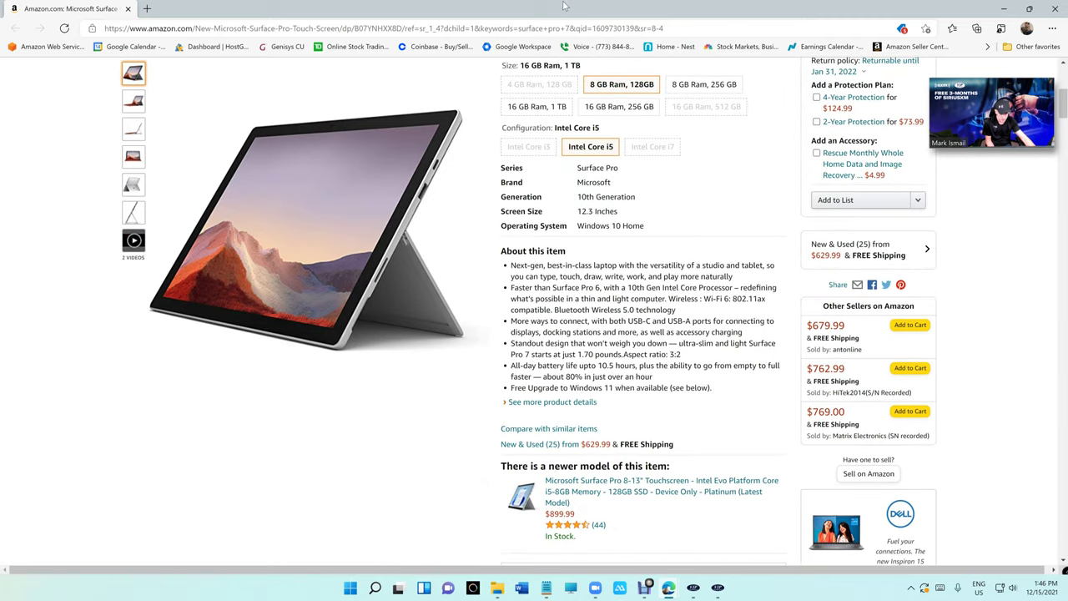
scroll(607, 250, "down", 8)
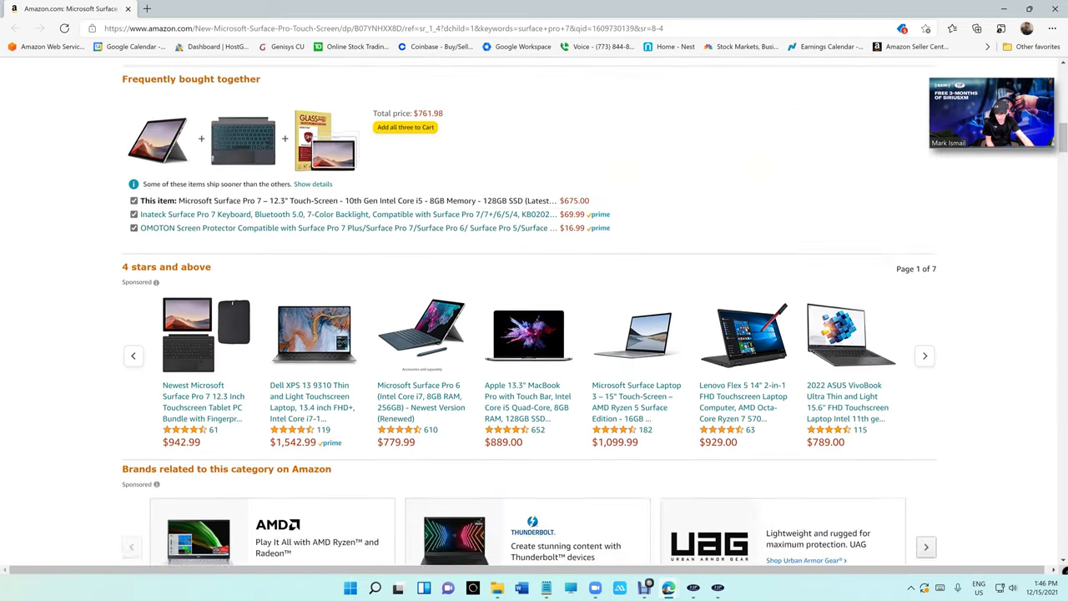
scroll(534, 317, "down", 15)
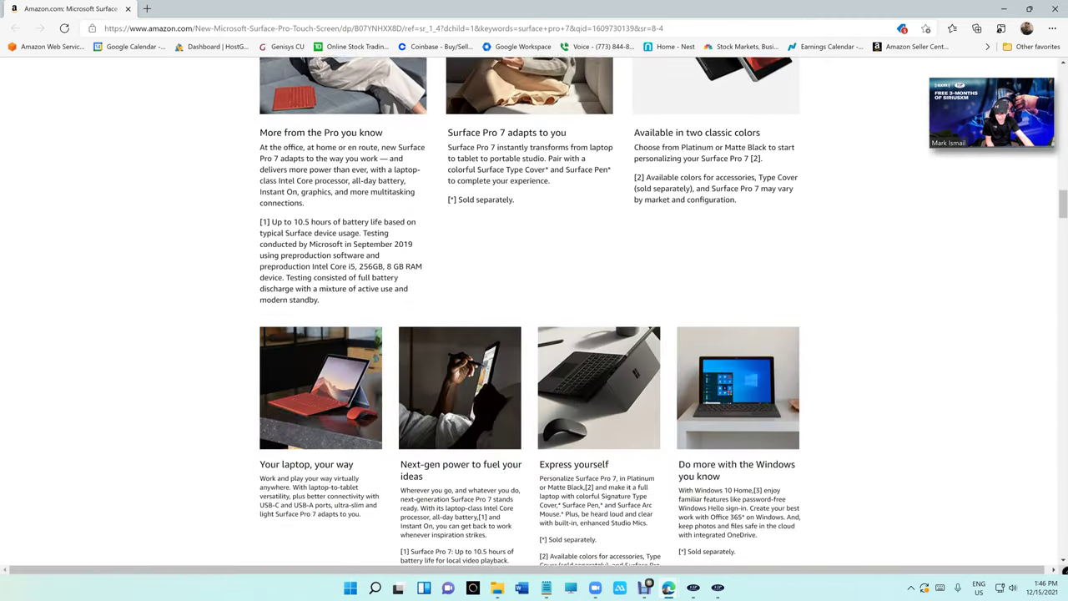
scroll(534, 318, "down", 10)
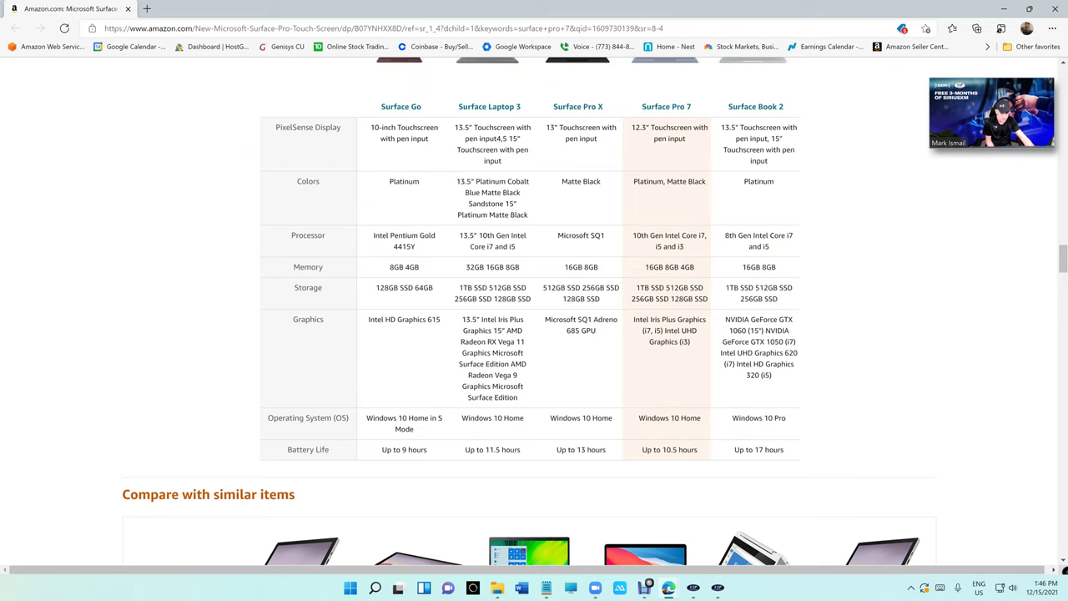
scroll(664, 364, "up", 1)
scroll(663, 364, "down", 10)
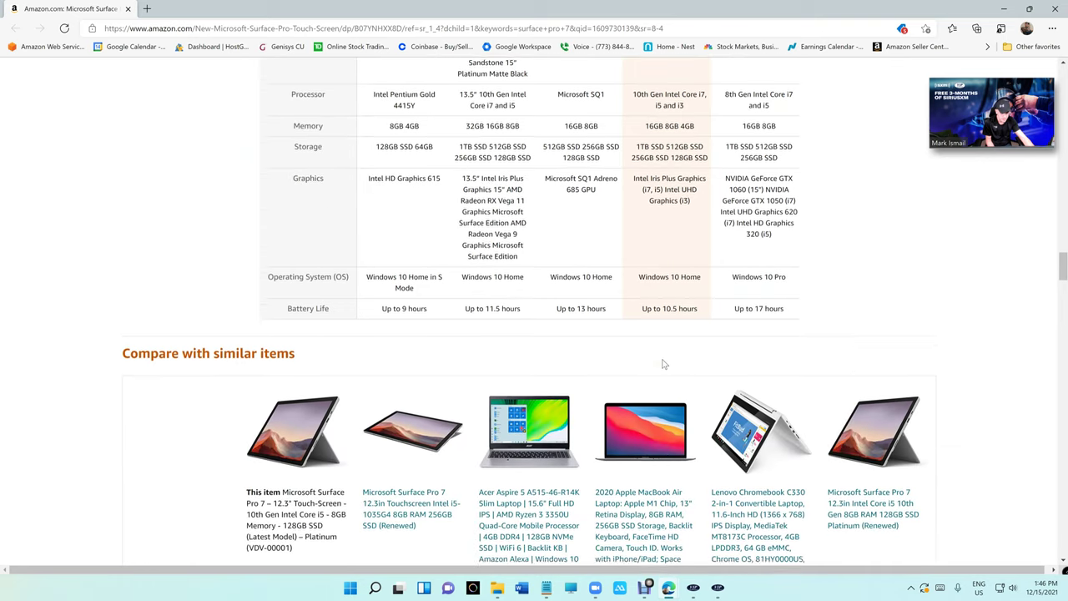
scroll(663, 364, "up", 2)
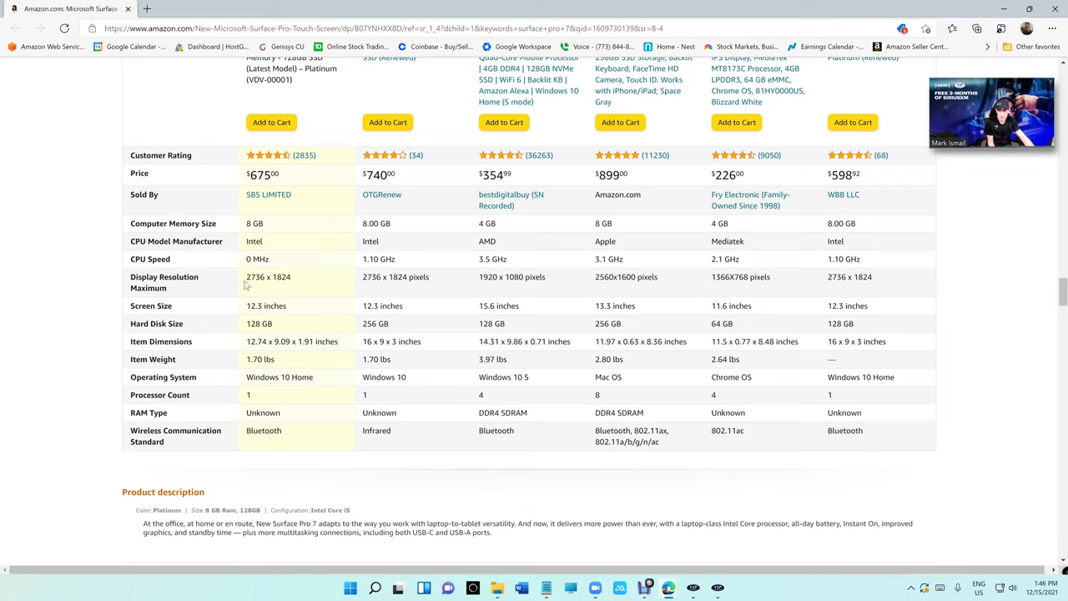
- Highlight the 2736 x 1824 display resolution in the comparison table, then minimize Edge
left_click_drag(247, 282, 294, 292)
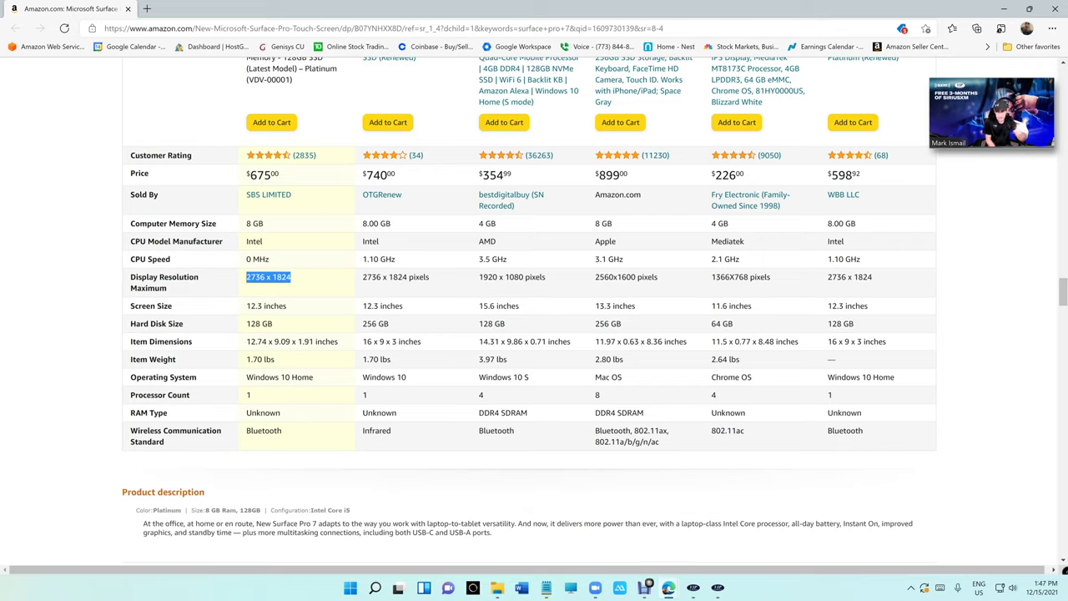
left_click(302, 286)
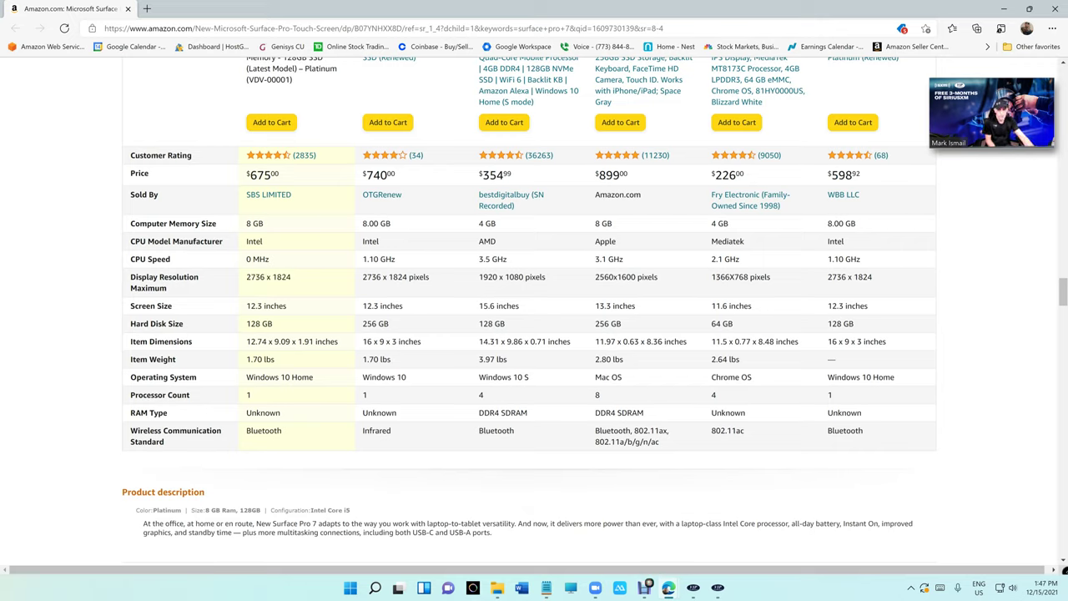
left_click_drag(251, 277, 290, 278)
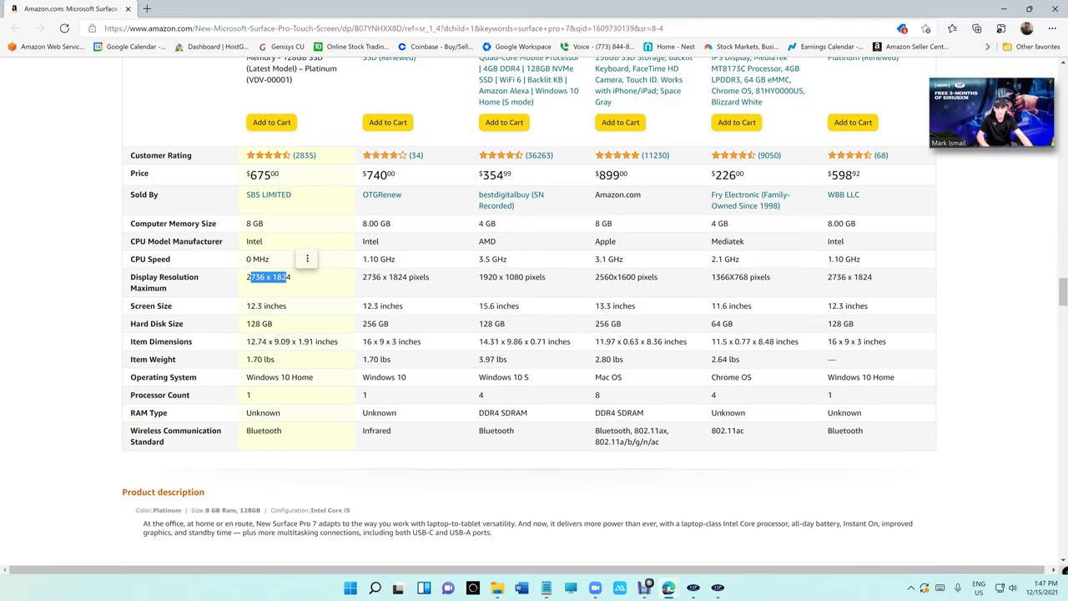
left_click(1004, 9)
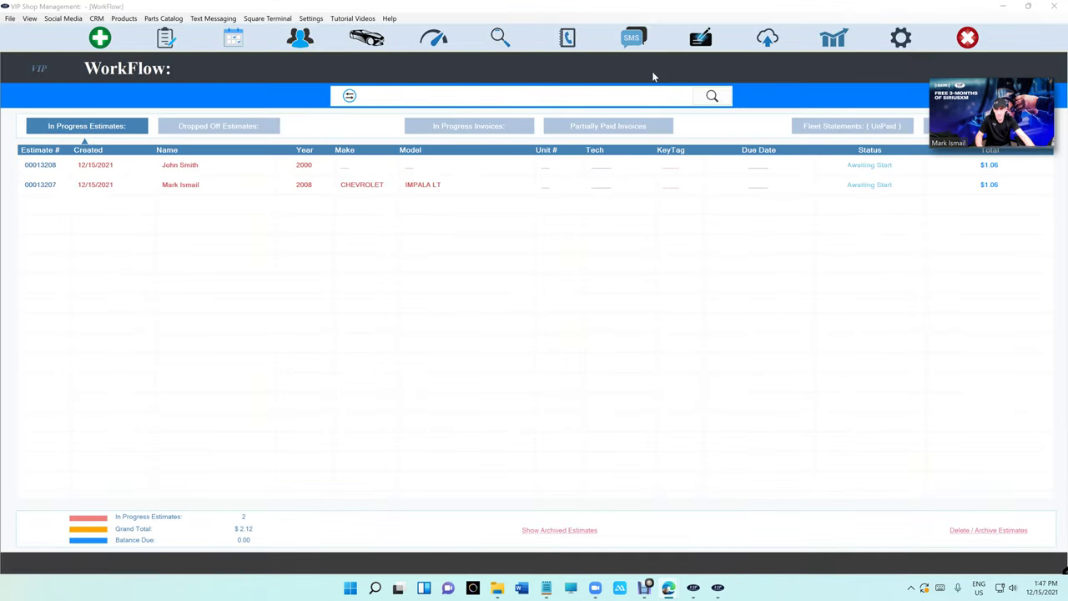
left_click(1002, 6)
left_click(718, 258)
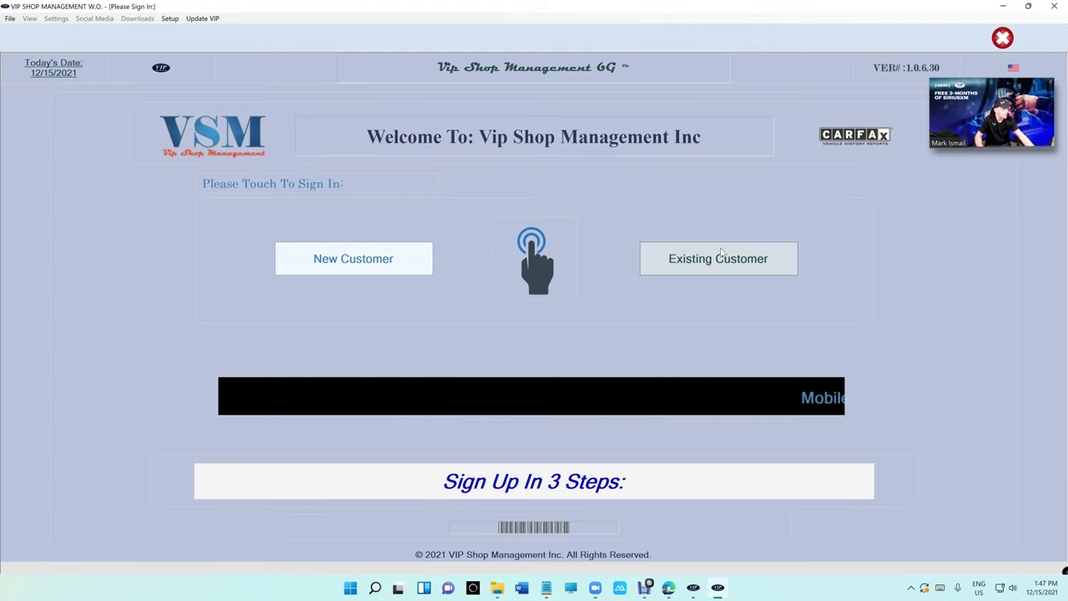
left_click(722, 257)
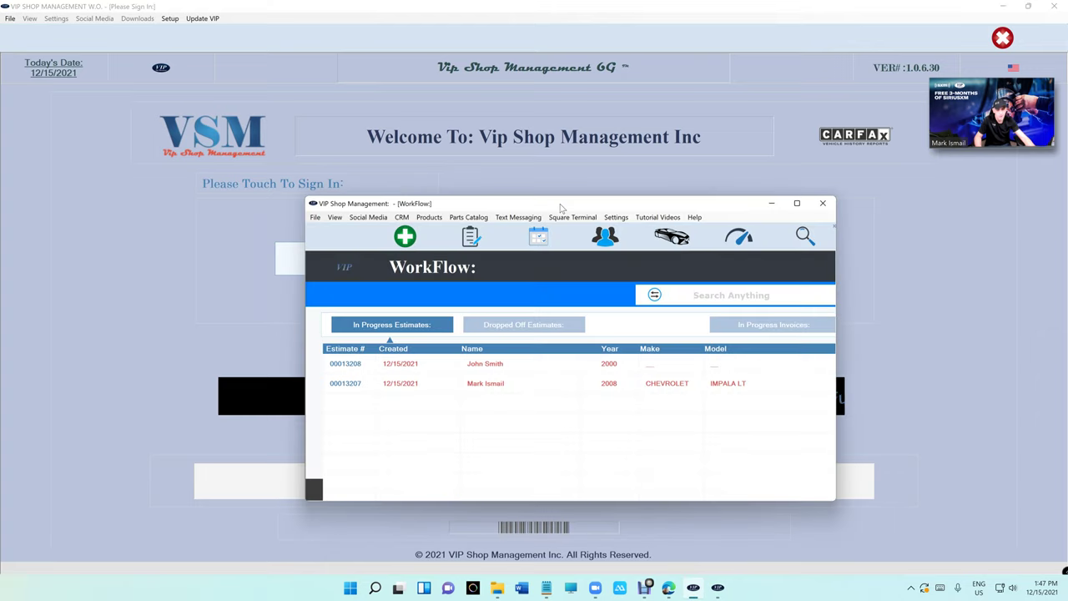
double_click(562, 207)
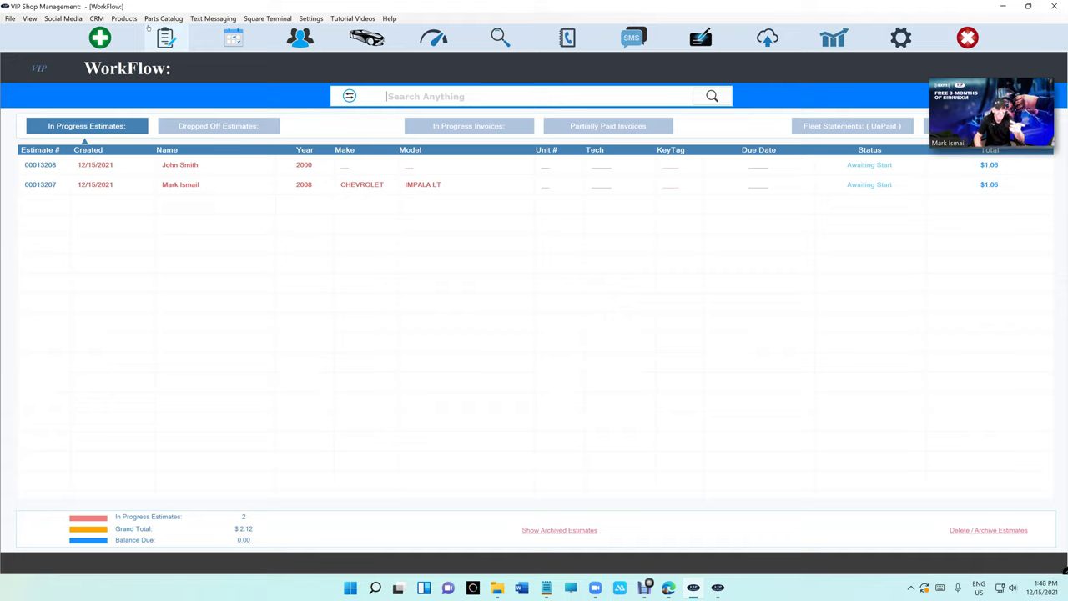
- Show the $180.01 DURABLE Tablet Floor Stand (7 - 13 Inches) listing from Products, then minimize Edge
left_click(124, 18)
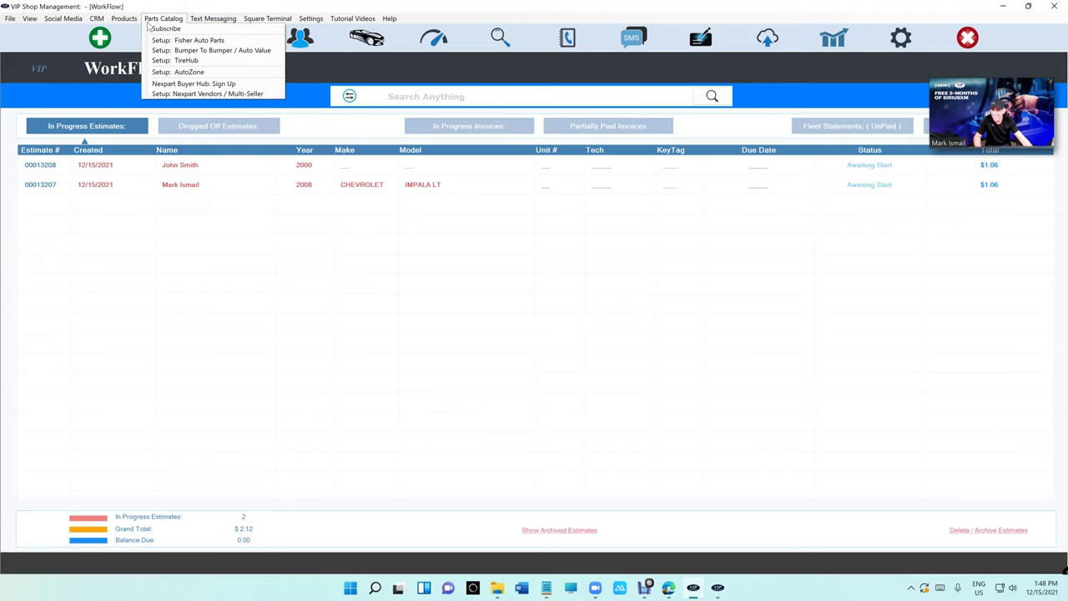
mouse_move(105, 23)
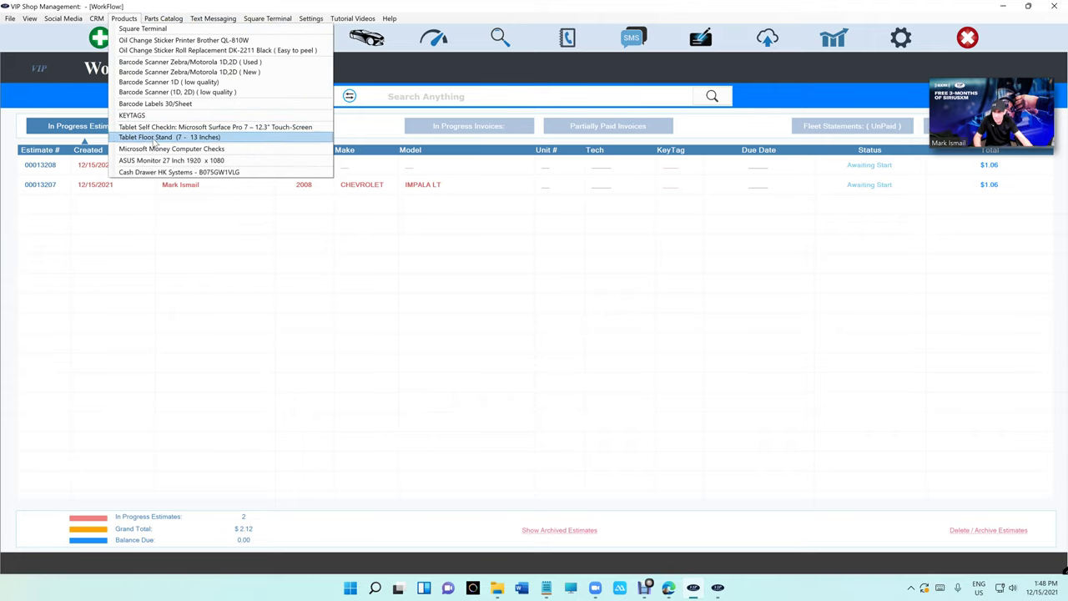
left_click(154, 137)
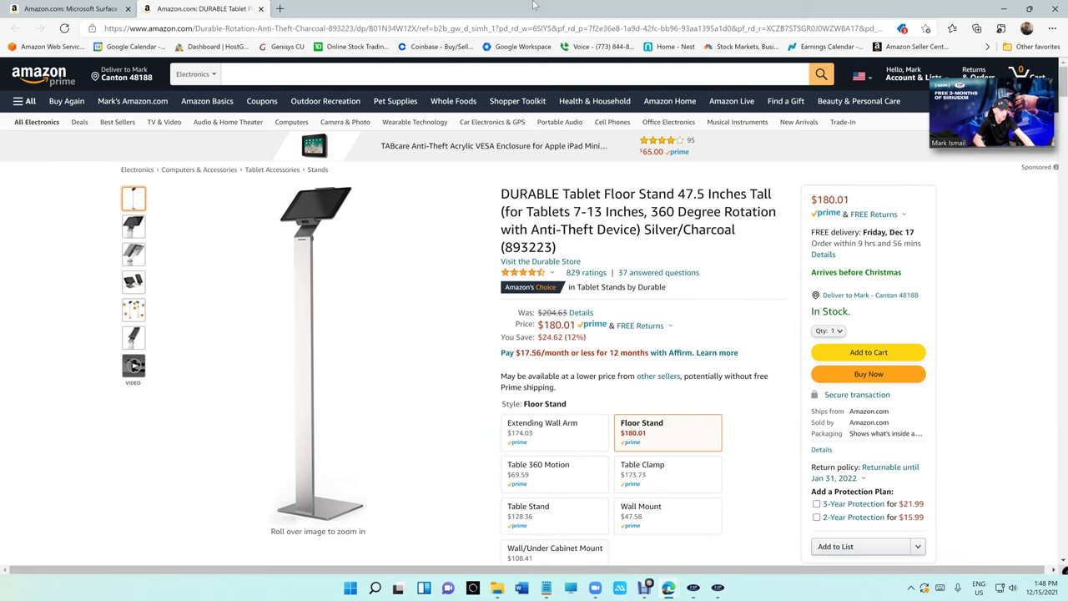
left_click(1004, 8)
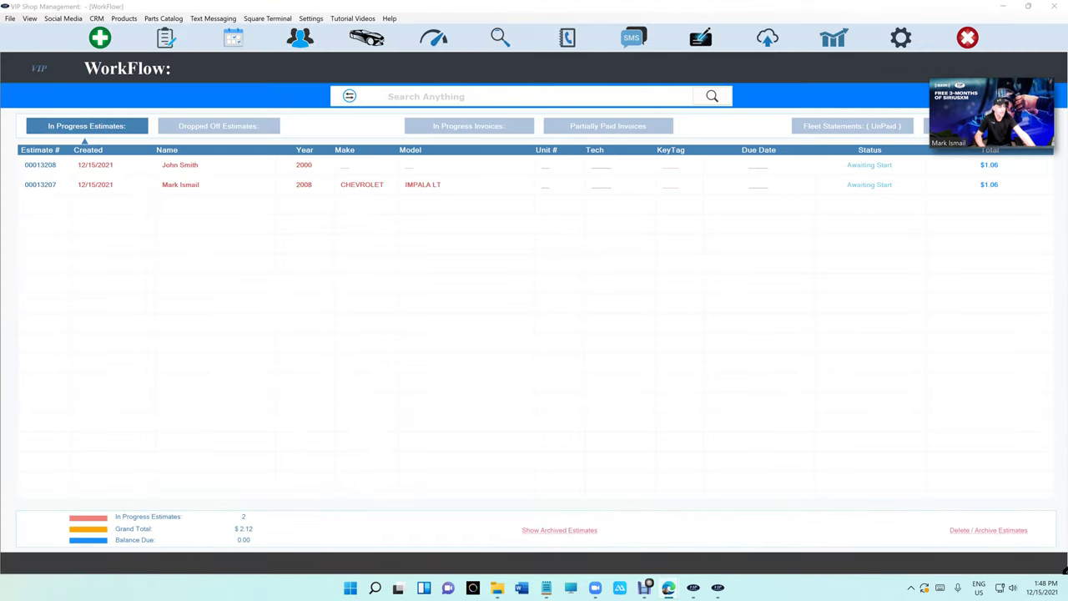